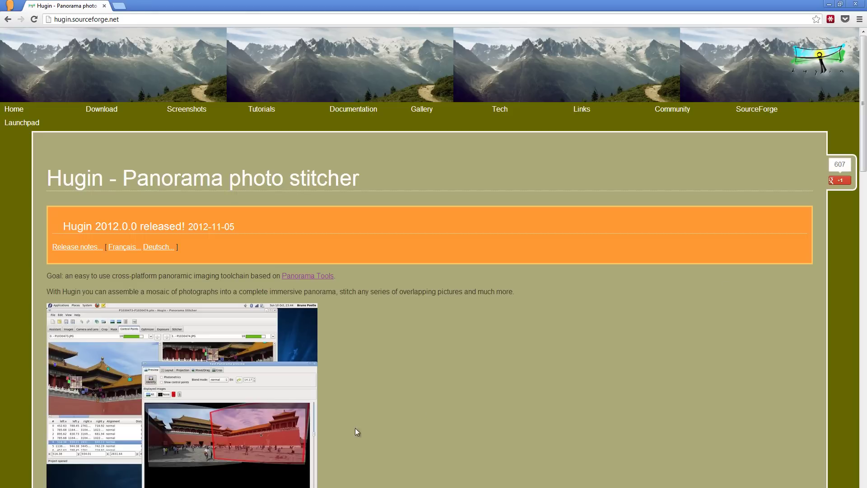
Bring up the folder of source photos and enlarge its icons to larger thumbnails.
{"action": "key", "text": "alt+Tab"}
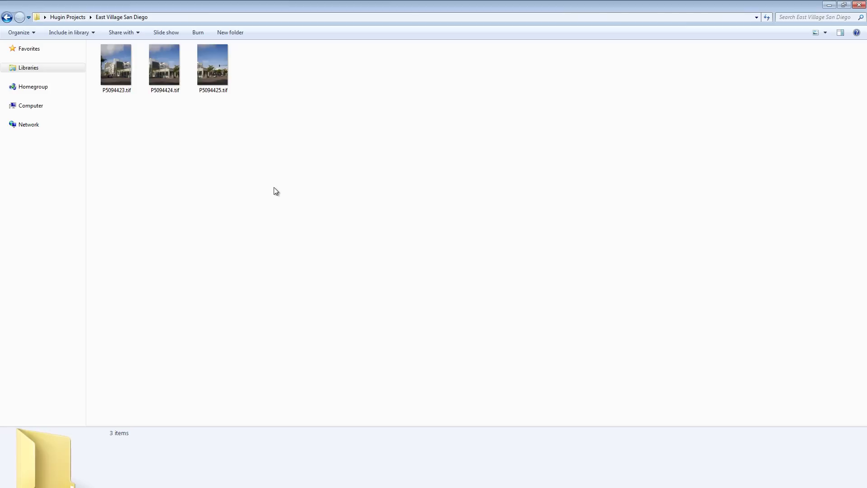
{"action": "scroll", "coordinate": [251, 181], "scroll_direction": "up", "scroll_amount": 6, "text": "ctrl"}
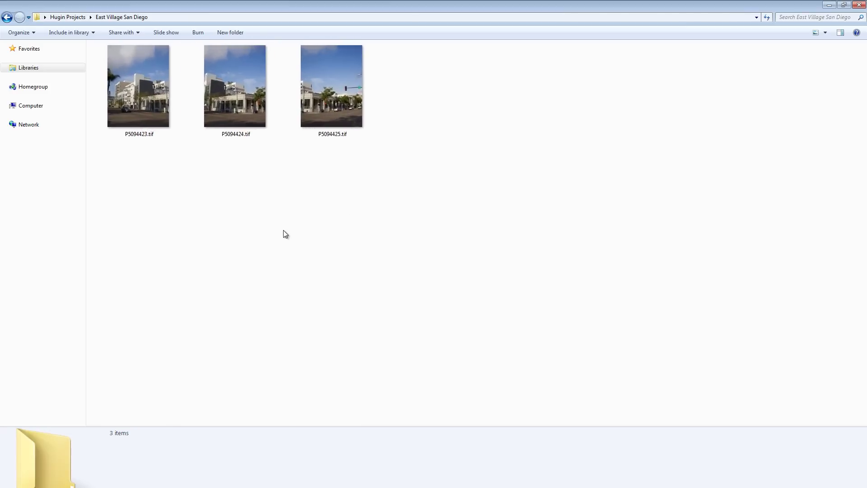
{"action": "scroll", "coordinate": [241, 199], "scroll_direction": "down", "scroll_amount": 1, "text": "ctrl"}
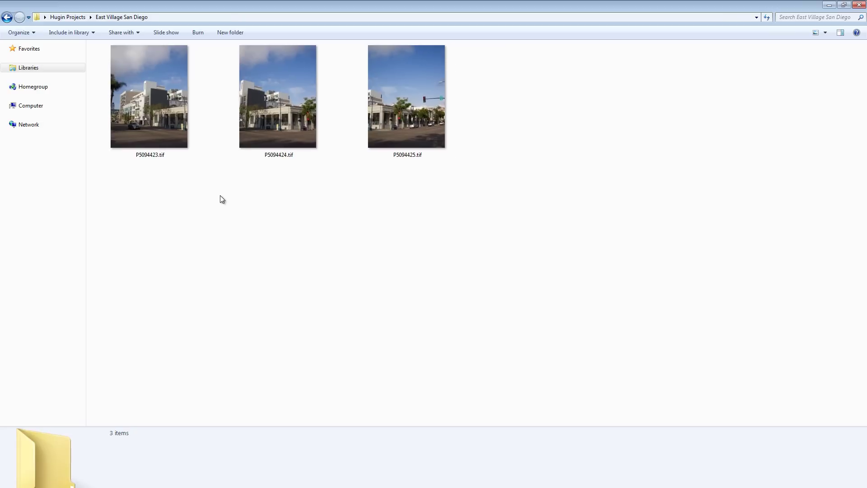
Compare the details of P5094423.tif, P5094424.tif and P5094425.tif, then clear the selection.
{"action": "left_click", "coordinate": [167, 129]}
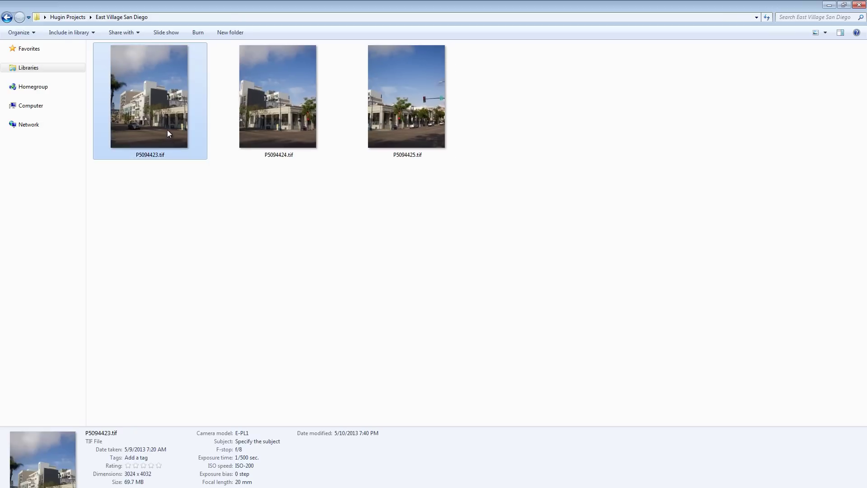
{"action": "left_click", "coordinate": [285, 117]}
{"action": "left_click", "coordinate": [407, 120]}
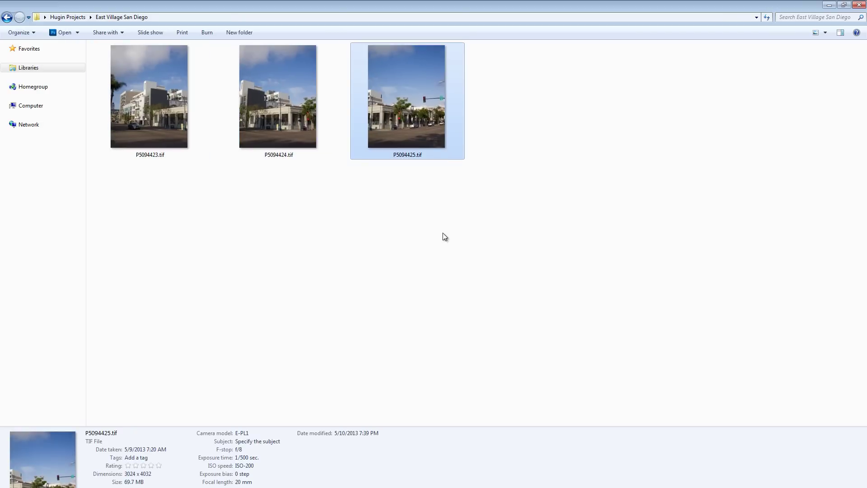
{"action": "left_click", "coordinate": [452, 238]}
{"action": "left_click", "coordinate": [160, 121]}
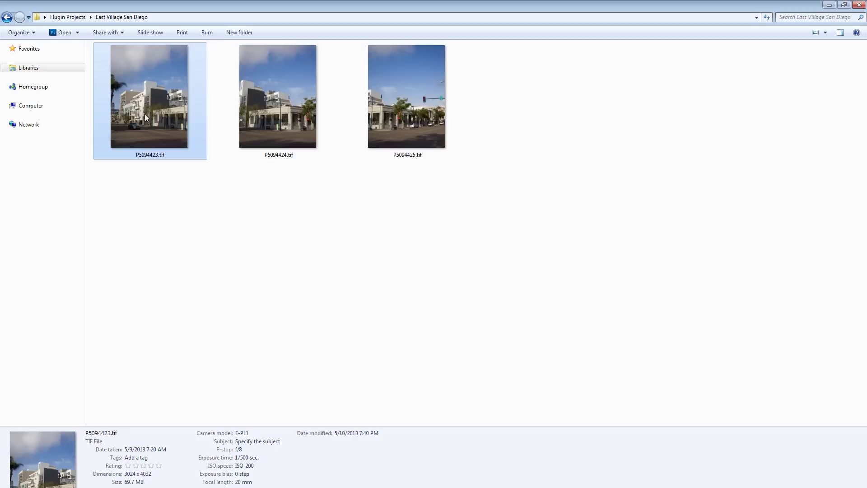
{"action": "left_click", "coordinate": [309, 93]}
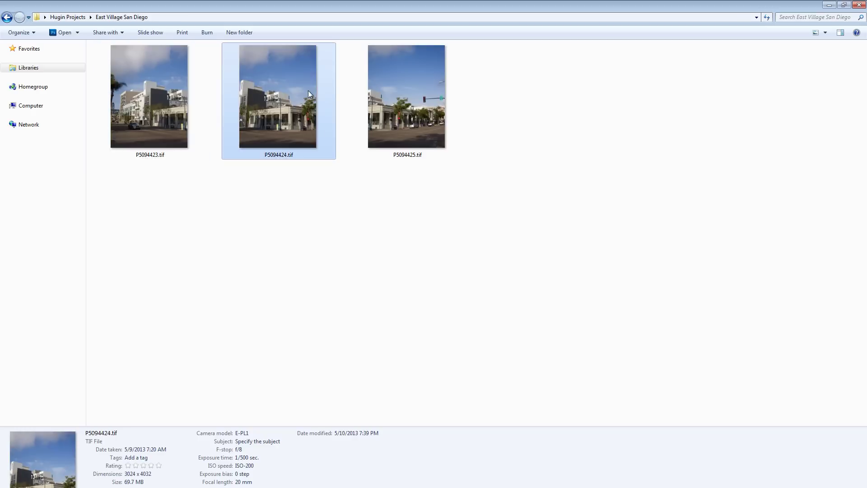
{"action": "left_click", "coordinate": [142, 106]}
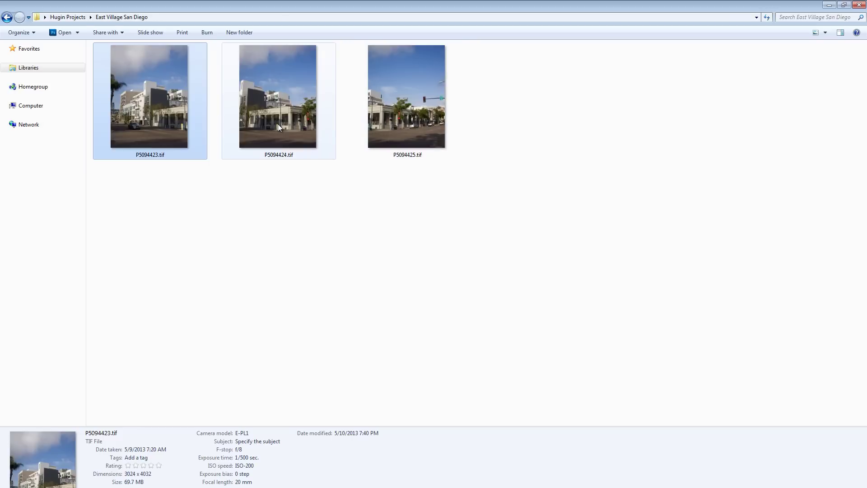
{"action": "left_click", "coordinate": [364, 227]}
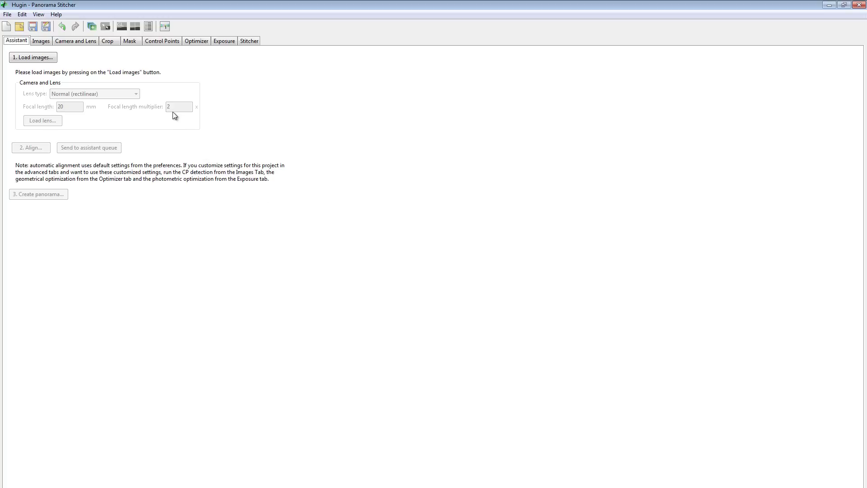
Load P5094423.tif, P5094424.tif and P5094425.tif into the Hugin project together.
{"action": "left_click", "coordinate": [35, 58]}
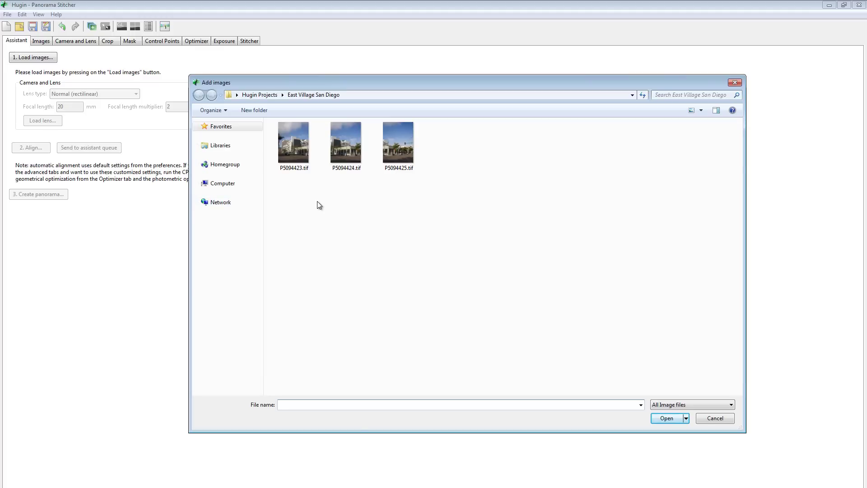
{"action": "left_click_drag", "start_coordinate": [460, 206], "coordinate": [282, 106]}
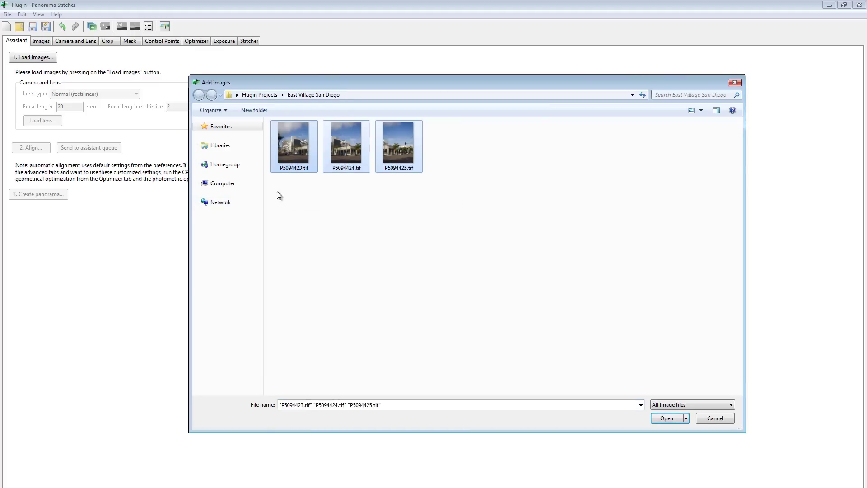
{"action": "left_click", "coordinate": [671, 420]}
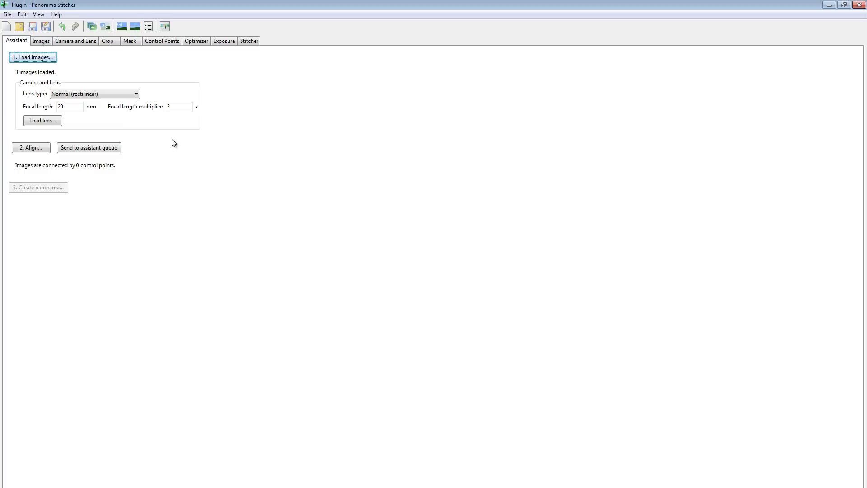
{"action": "key", "text": "alt+Tab"}
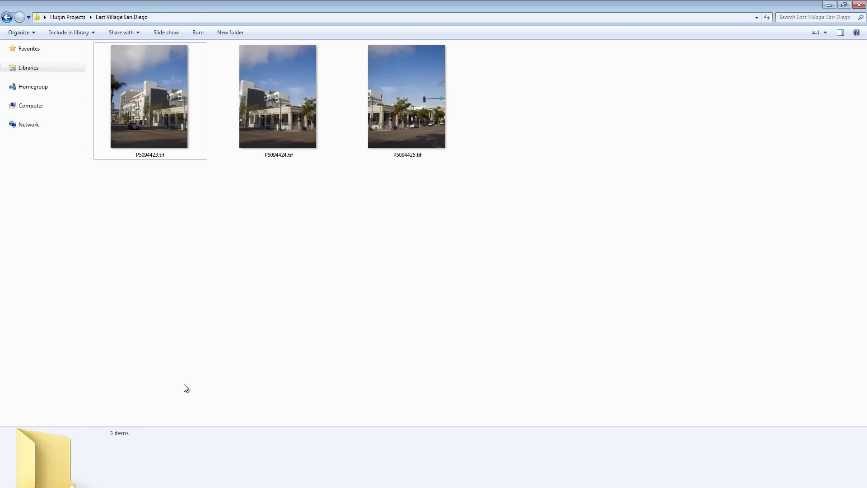
{"action": "right_click", "coordinate": [267, 105]}
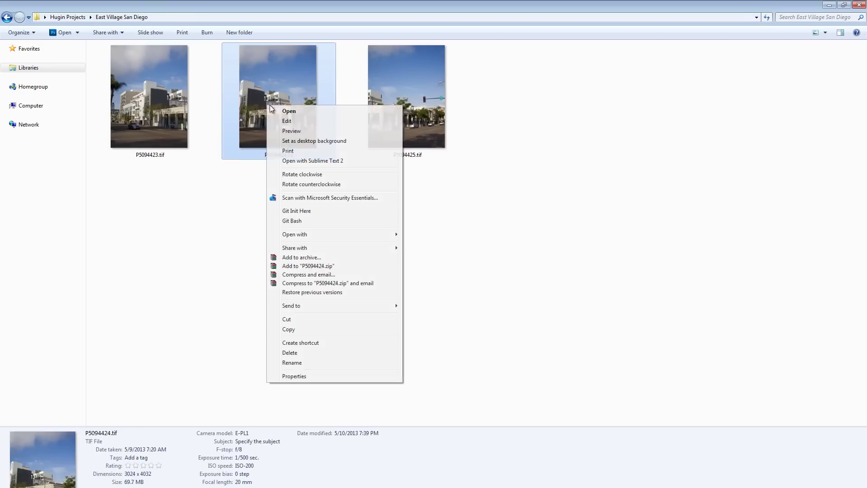
{"action": "left_click", "coordinate": [208, 177]}
{"action": "left_click", "coordinate": [257, 141]}
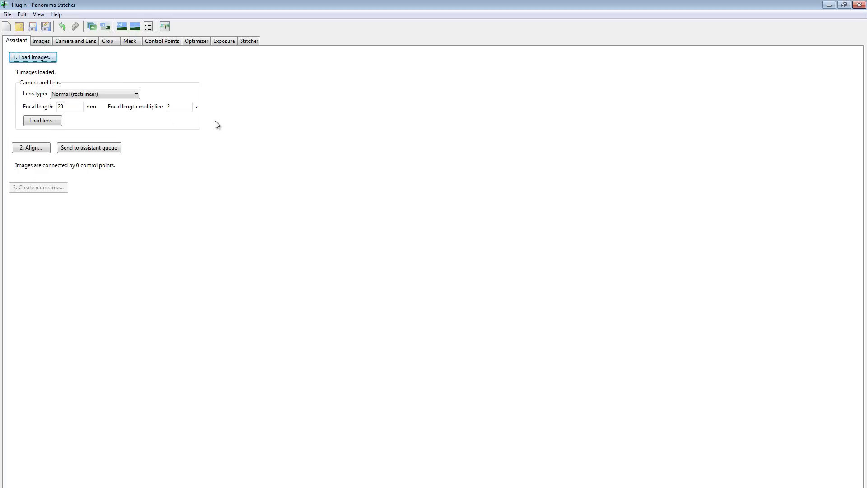
Check the Images list and the Camera and Lens parameters, then switch to the Hugin homepage.
{"action": "left_click", "coordinate": [39, 42]}
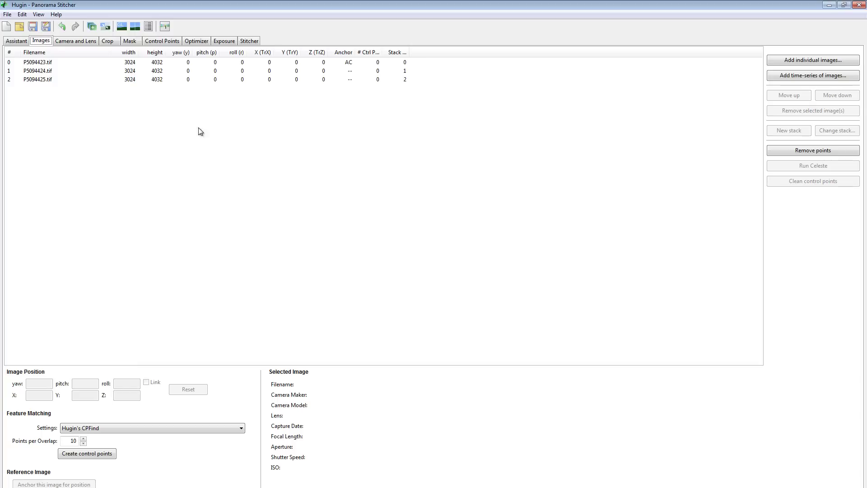
{"action": "left_click", "coordinate": [83, 42]}
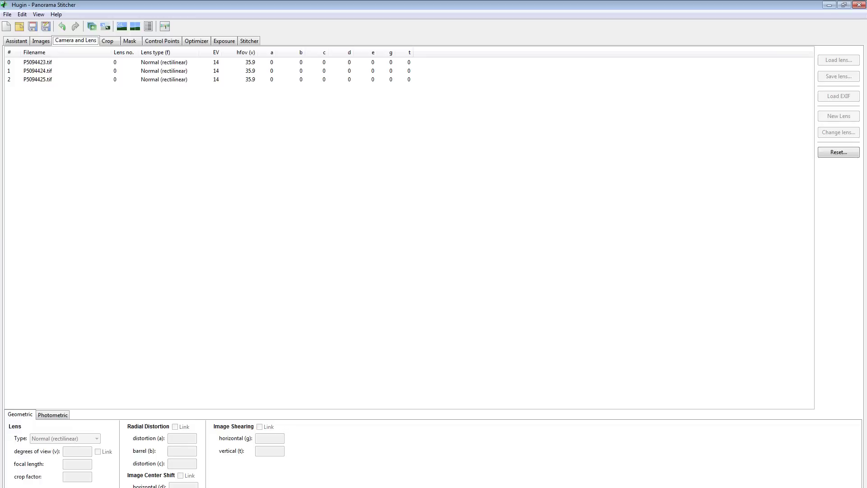
{"action": "key", "text": "alt+Tab"}
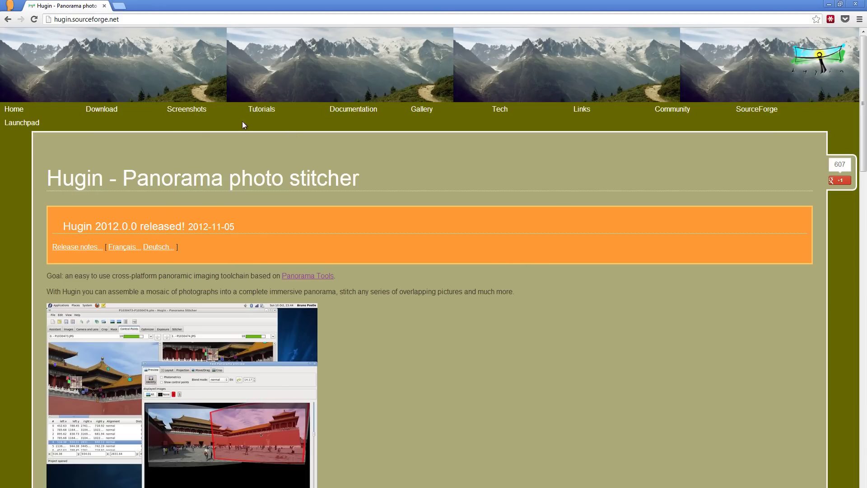
Browse the Hugin Tutorials page in Chrome, then return to the Hugin project.
{"action": "left_click", "coordinate": [270, 110]}
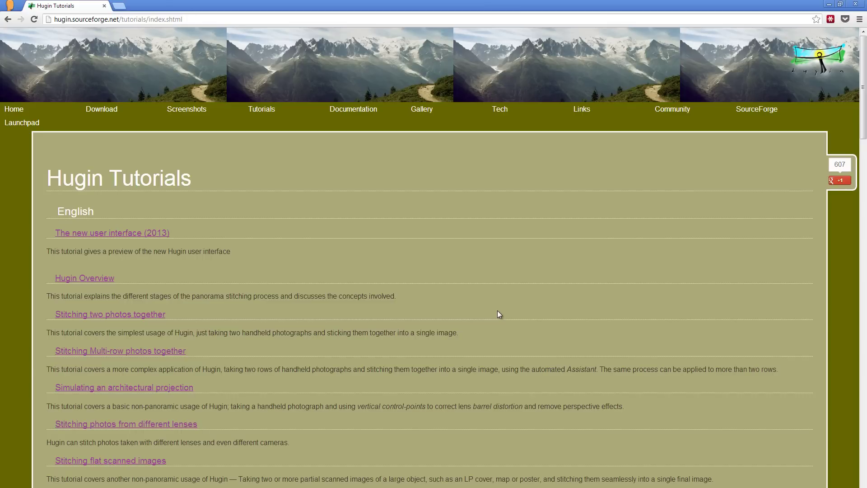
{"action": "scroll", "coordinate": [497, 311], "scroll_direction": "down", "scroll_amount": 2}
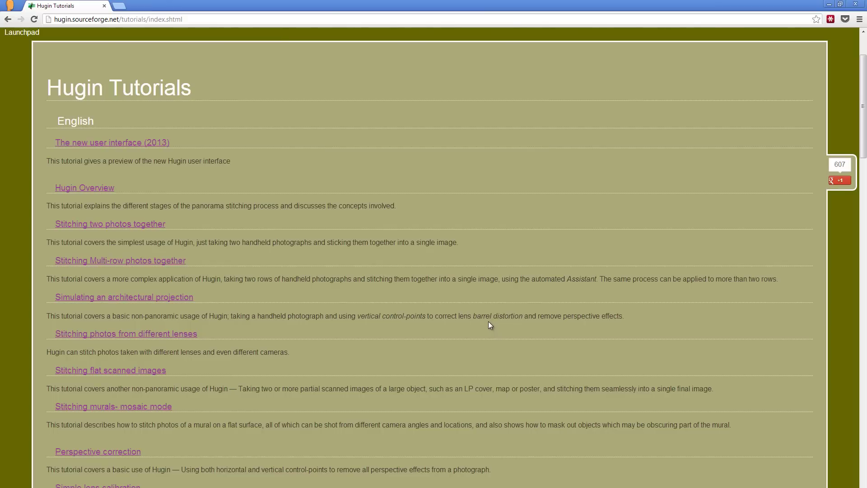
{"action": "scroll", "coordinate": [489, 324], "scroll_direction": "up", "scroll_amount": 2}
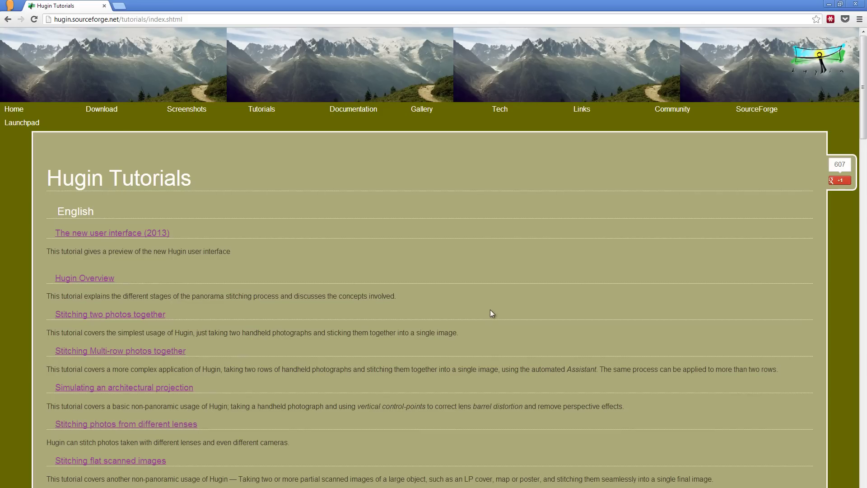
{"action": "key", "text": "alt+Tab"}
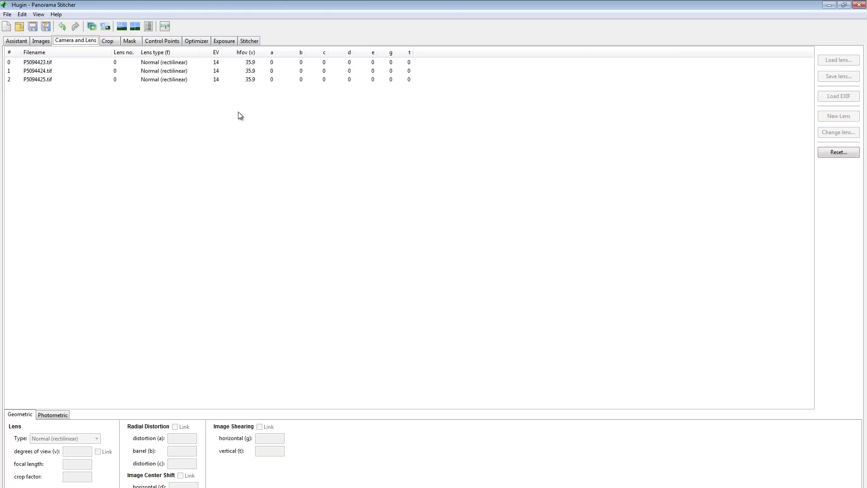
Look over the Crop and Mask pages, then go back to the Assistant page.
{"action": "left_click", "coordinate": [112, 41]}
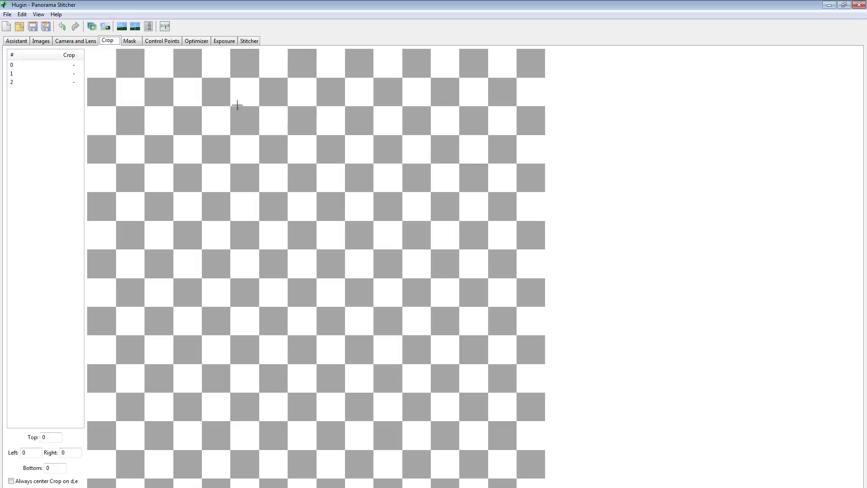
{"action": "left_click", "coordinate": [136, 41]}
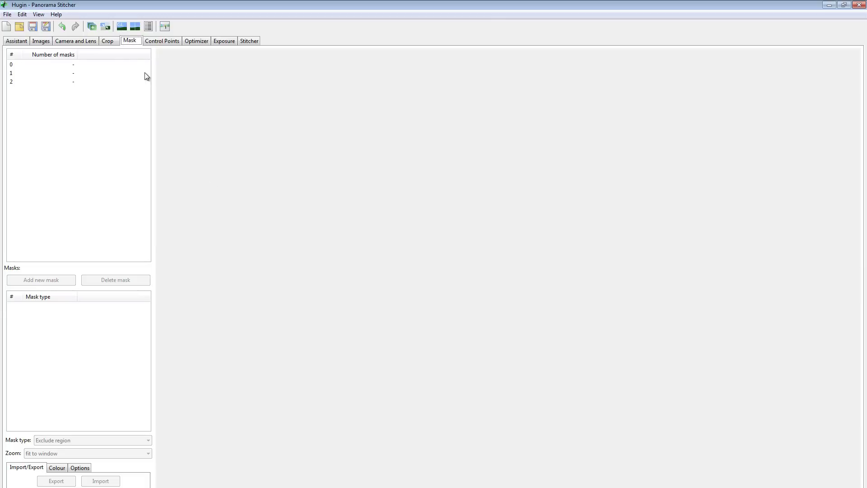
{"action": "left_click", "coordinate": [17, 41]}
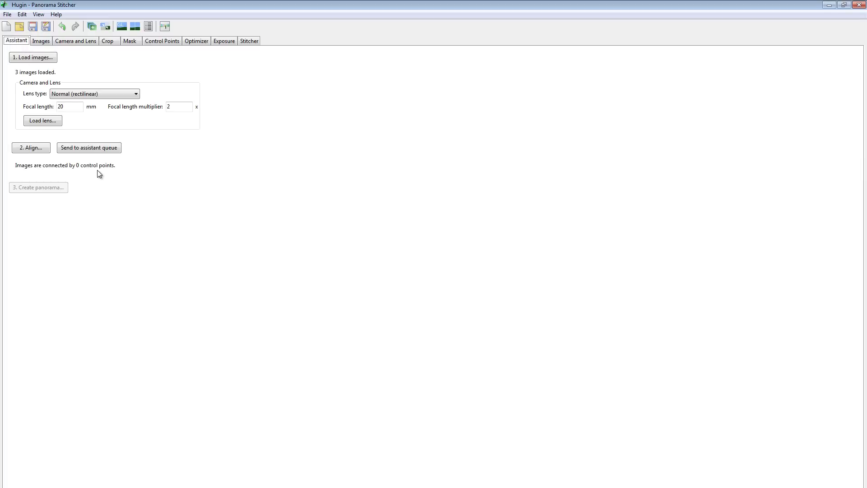
Run the assistant's Align step to stitch the three photos into a preview.
{"action": "left_click", "coordinate": [32, 148]}
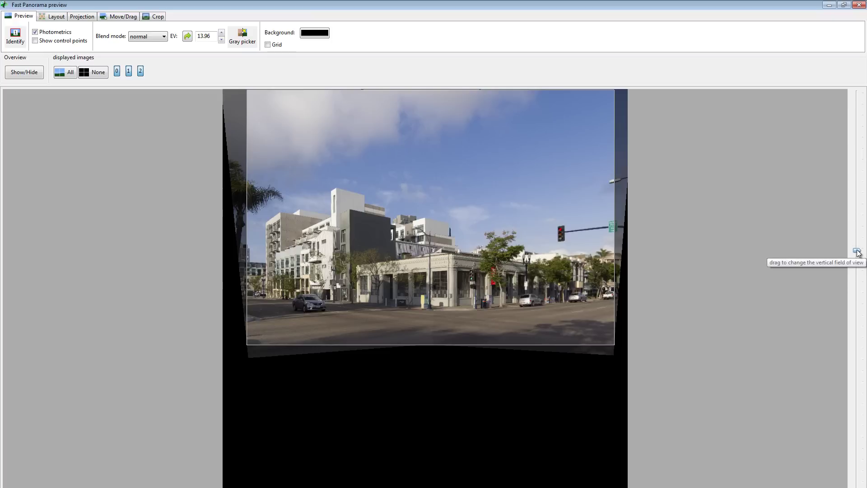
{"action": "left_click_drag", "start_coordinate": [857, 250], "coordinate": [857, 274]}
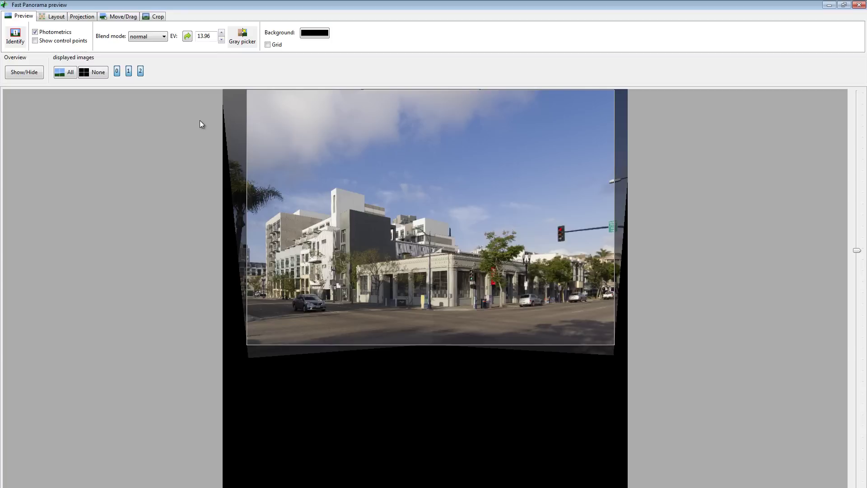
Crop the panorama edges to left 431, top 422, right 4317, bottom 2861.
{"action": "mouse_move", "coordinate": [129, 75]}
{"action": "left_click", "coordinate": [154, 17]}
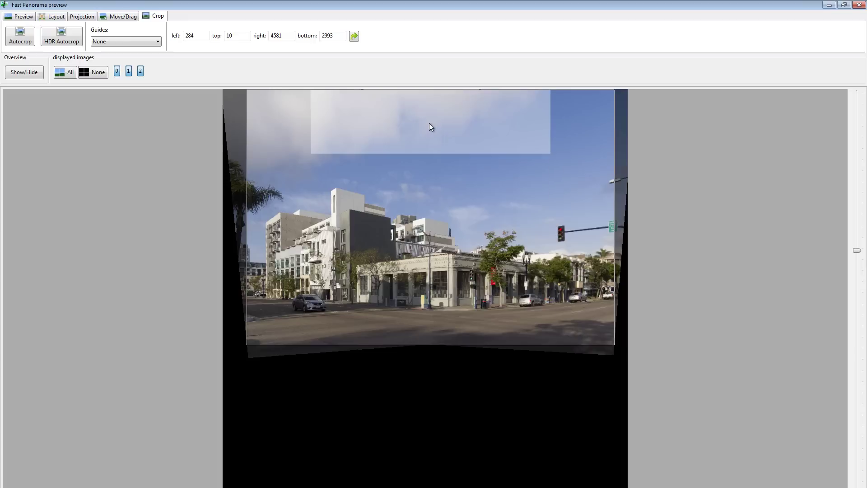
{"action": "left_click_drag", "start_coordinate": [429, 123], "coordinate": [426, 156]}
{"action": "mouse_move", "coordinate": [278, 240]}
{"action": "left_mouse_down"}
{"action": "mouse_move", "coordinate": [316, 239]}
{"action": "mouse_move", "coordinate": [288, 240]}
{"action": "left_mouse_up"}
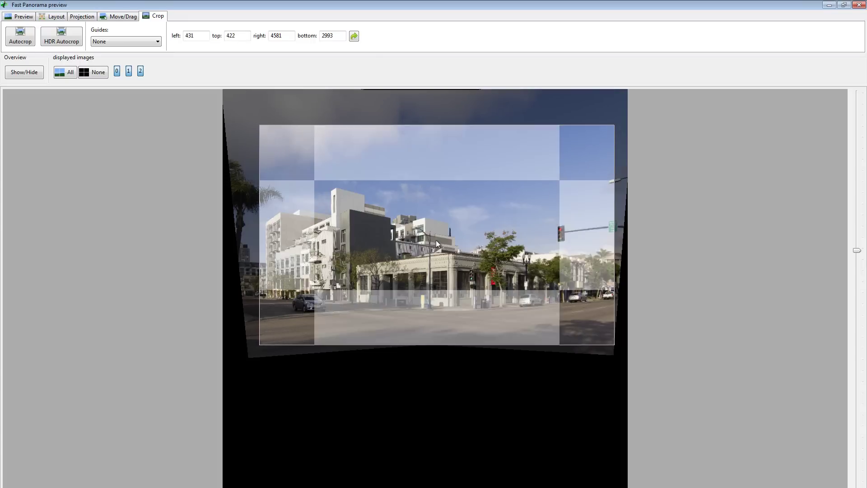
{"action": "left_click_drag", "start_coordinate": [609, 239], "coordinate": [574, 238]}
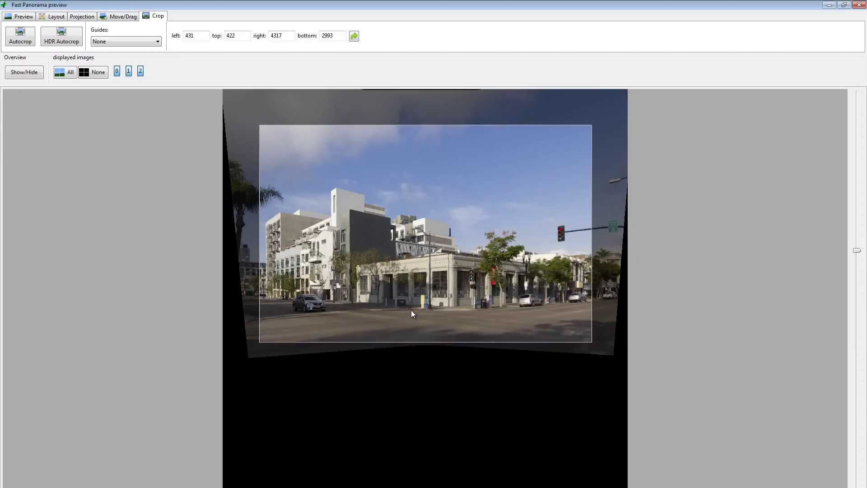
{"action": "mouse_move", "coordinate": [410, 310]}
{"action": "left_mouse_down"}
{"action": "mouse_move", "coordinate": [410, 299]}
{"action": "mouse_move", "coordinate": [408, 308]}
{"action": "left_mouse_up"}
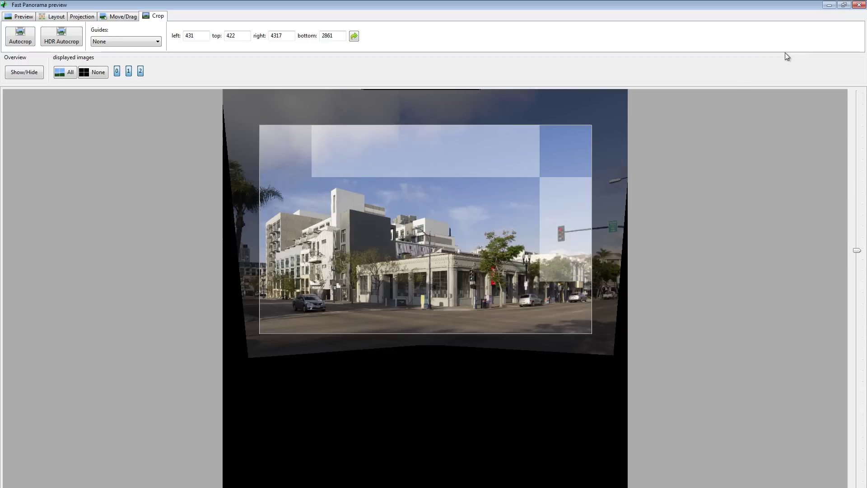
Recalculate the optimal canvas size on the Stitcher tab, giving 6769 × 6769.
{"action": "left_click", "coordinate": [859, 5]}
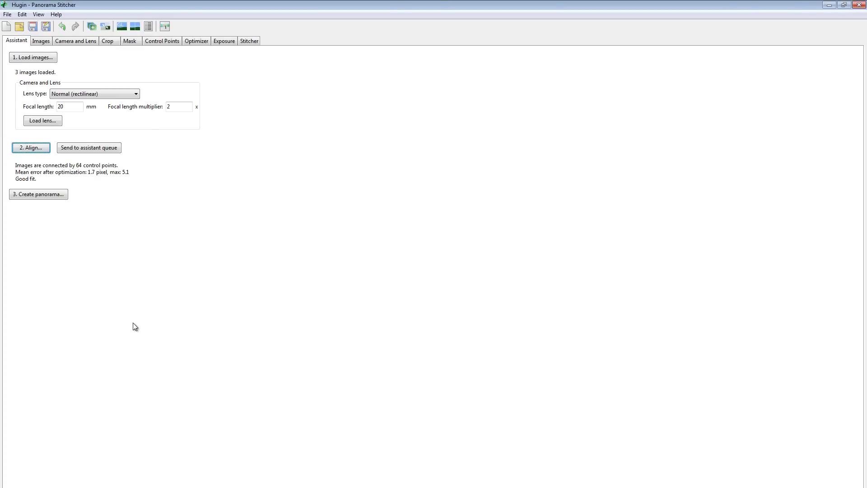
{"action": "left_click", "coordinate": [249, 41]}
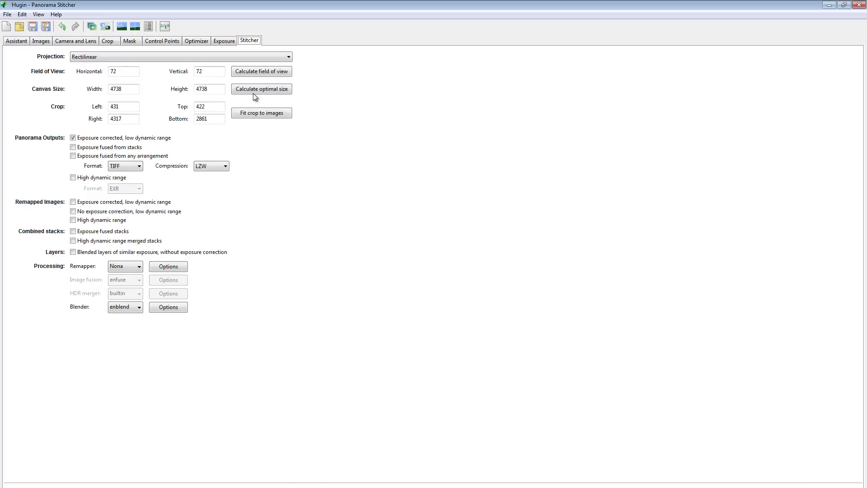
{"action": "left_click", "coordinate": [286, 93]}
Reopen the Fast Panorama preview to check the rescaled crop.
{"action": "left_click", "coordinate": [135, 27]}
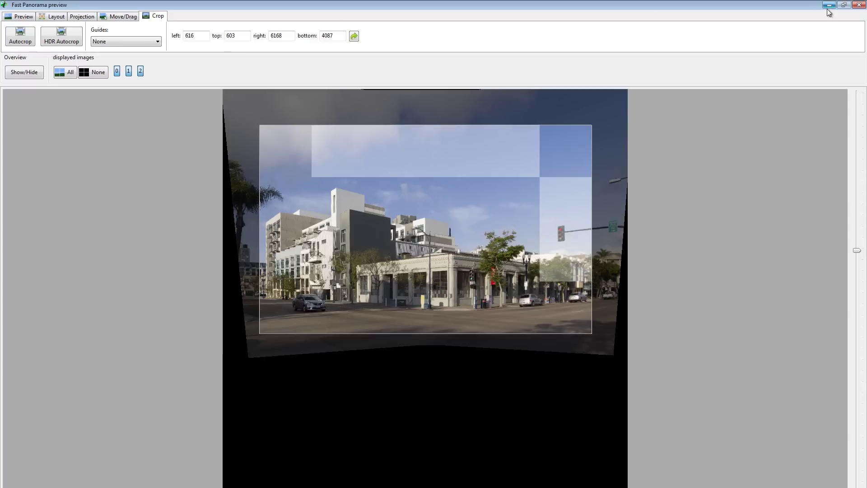
{"action": "left_click", "coordinate": [859, 4]}
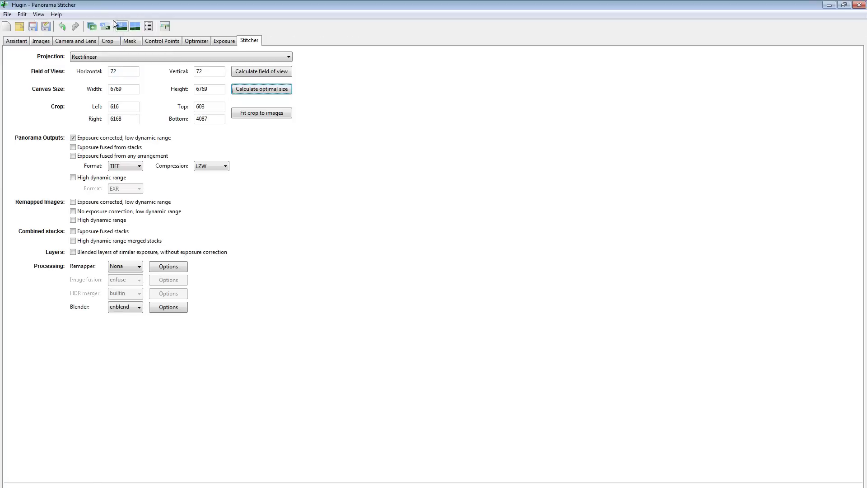
{"action": "left_click", "coordinate": [127, 29]}
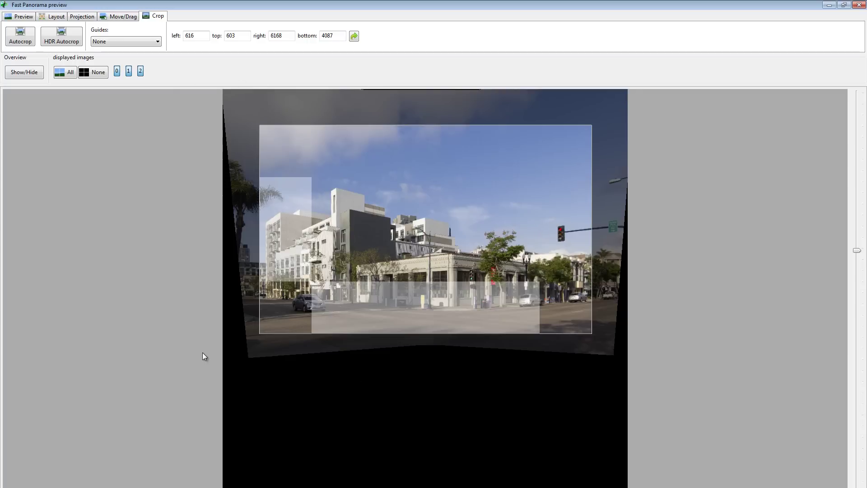
Change the panorama output format from TIFF to JPEG at quality 90.
{"action": "left_click", "coordinate": [28, 17]}
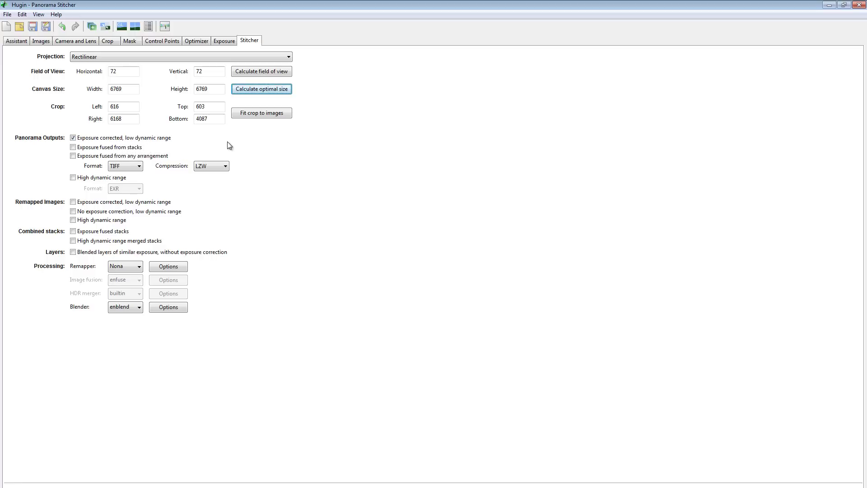
{"action": "left_click", "coordinate": [128, 166]}
{"action": "left_click", "coordinate": [117, 181]}
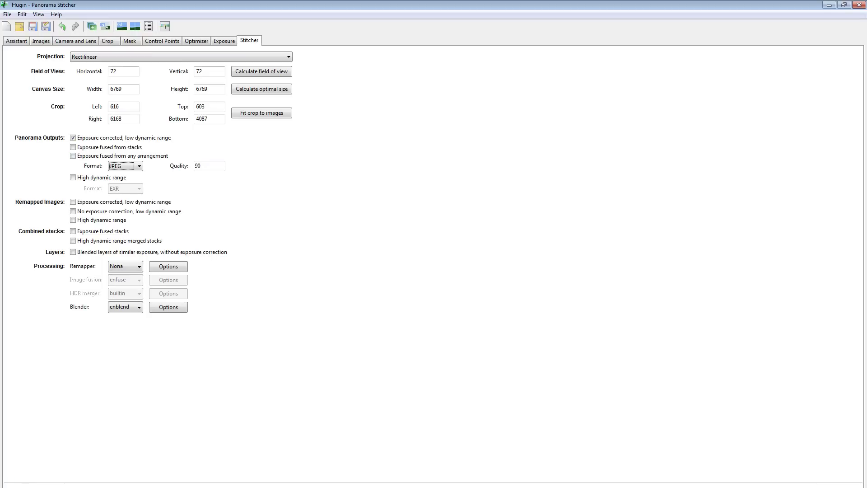
Restore the Hugin window, move it to the upper left and enlarge it to fill the screen.
{"action": "double_click", "coordinate": [799, 6]}
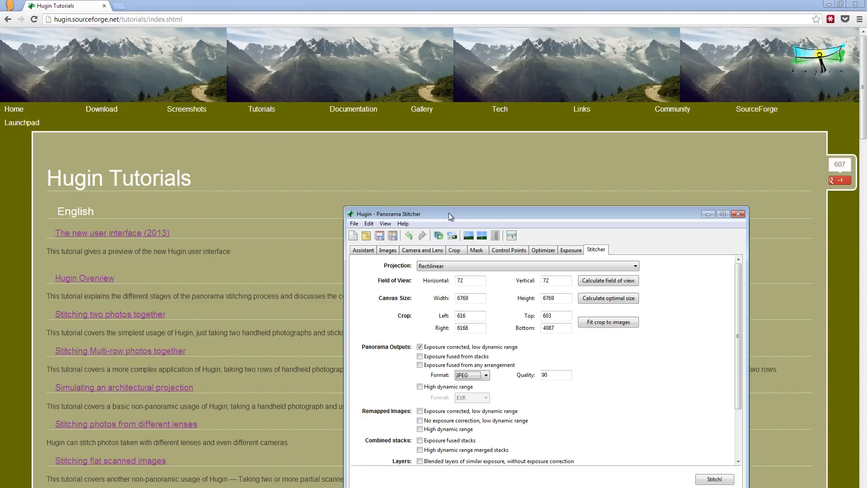
{"action": "left_click_drag", "start_coordinate": [446, 210], "coordinate": [90, 5]}
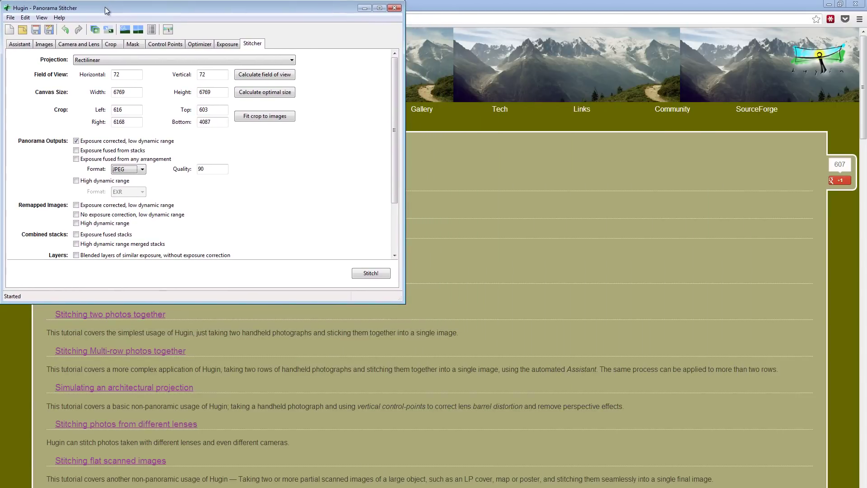
{"action": "left_click_drag", "start_coordinate": [403, 302], "coordinate": [859, 484]}
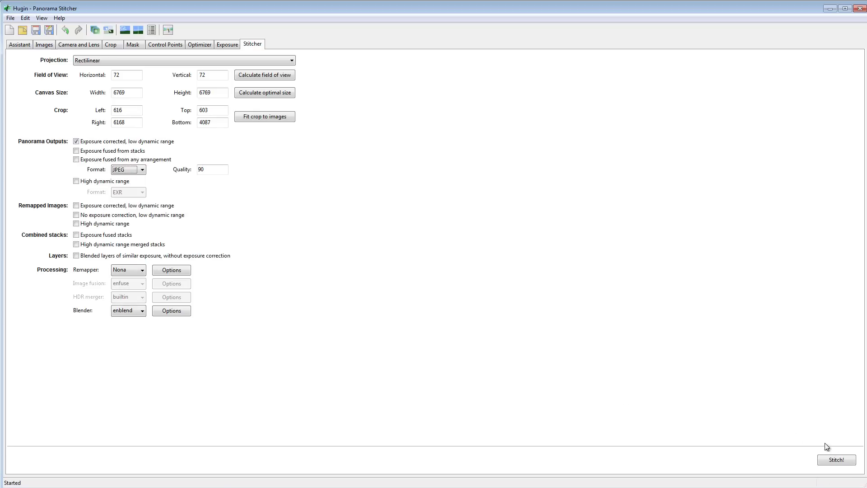
Stitch the panorama, saving the project as east village.pto with output prefix east village.
{"action": "left_click", "coordinate": [836, 459]}
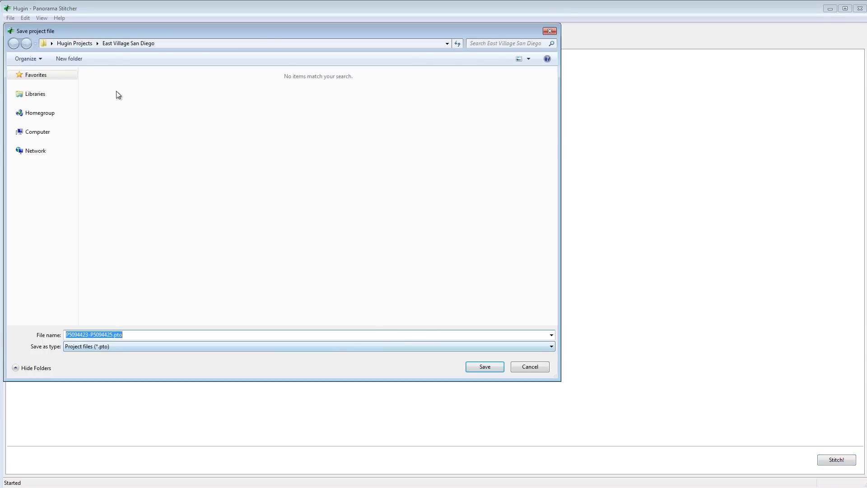
{"action": "left_click_drag", "start_coordinate": [130, 29], "coordinate": [211, 18]}
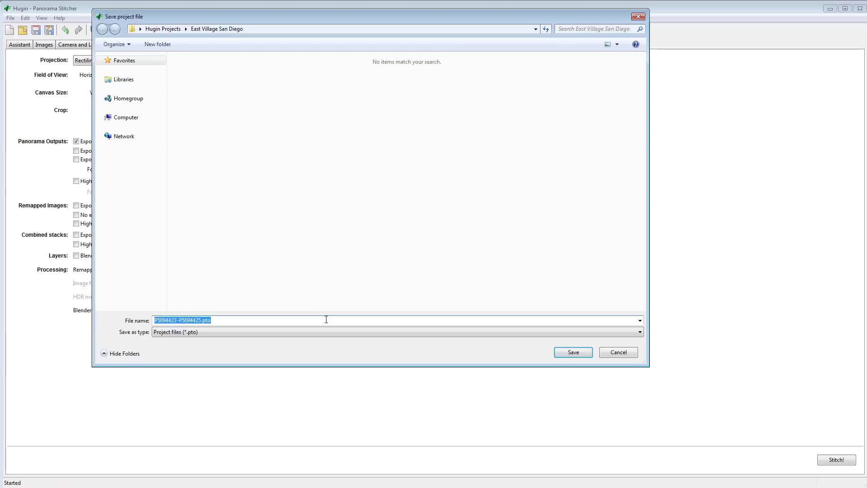
{"action": "type", "text": "east village"}
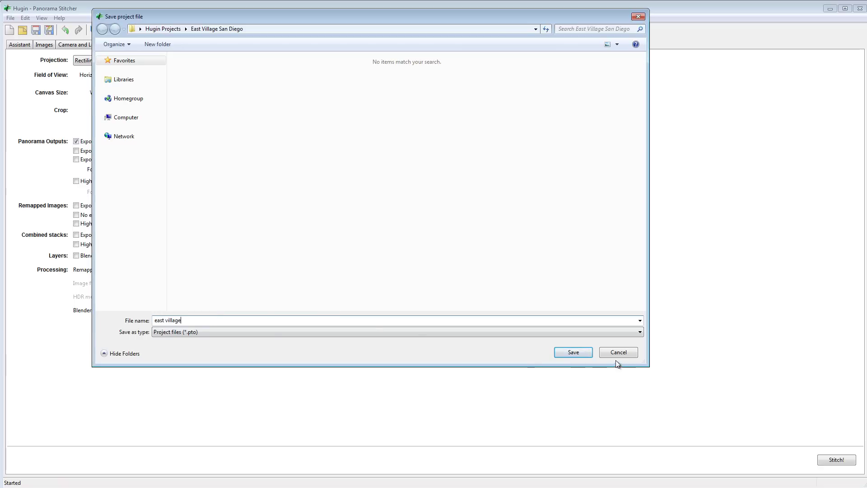
{"action": "left_click", "coordinate": [581, 353]}
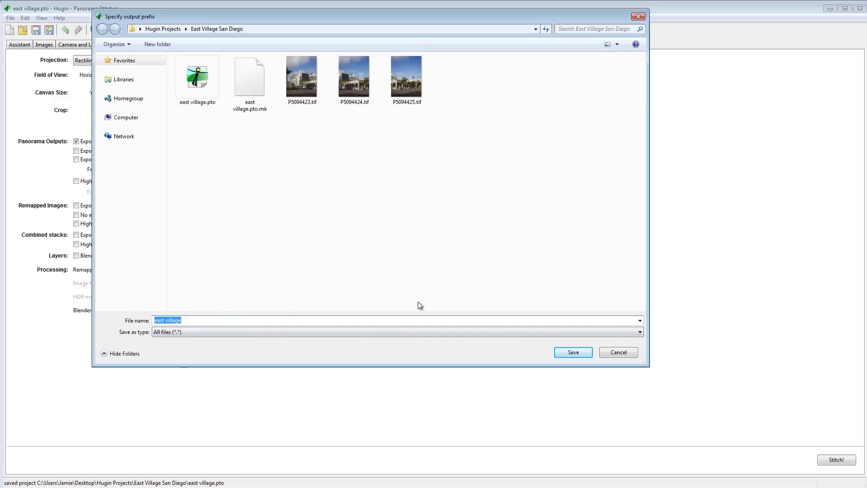
{"action": "left_click", "coordinate": [586, 352]}
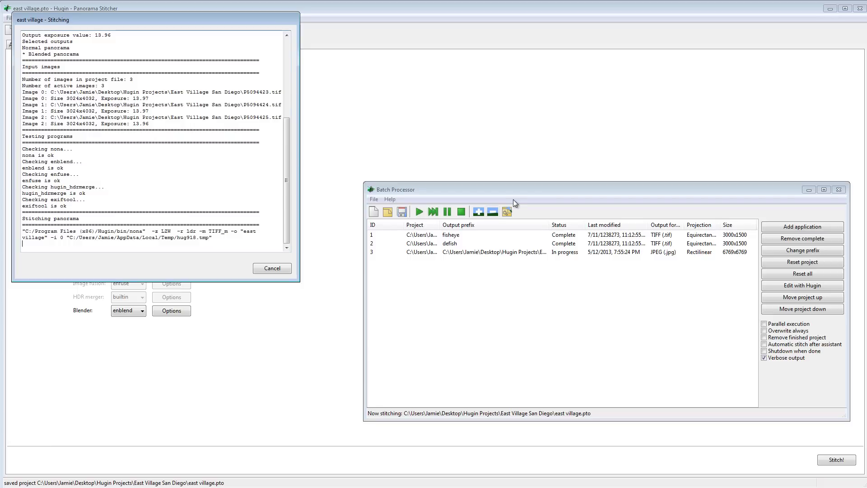
Move the Batch Processor window and select the fisheye, defish and east village project rows.
{"action": "left_click_drag", "start_coordinate": [515, 186], "coordinate": [487, 172]}
{"action": "left_click", "coordinate": [417, 220]}
{"action": "left_click", "coordinate": [447, 229]}
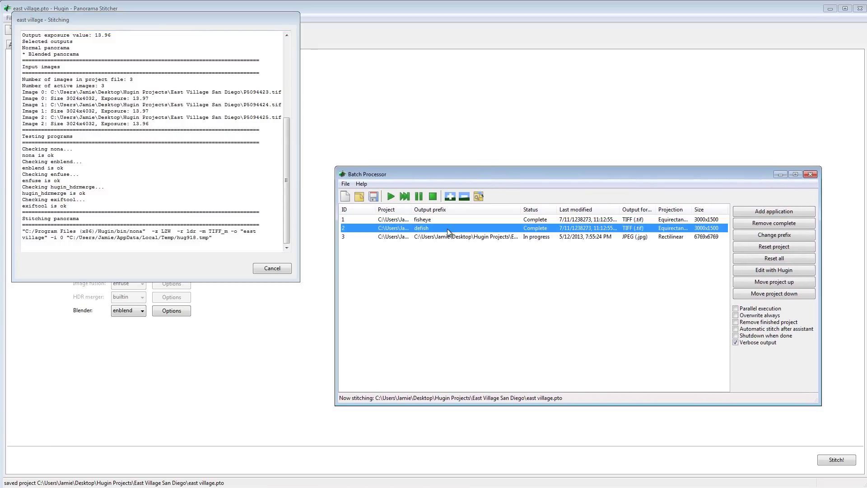
{"action": "left_click", "coordinate": [382, 237]}
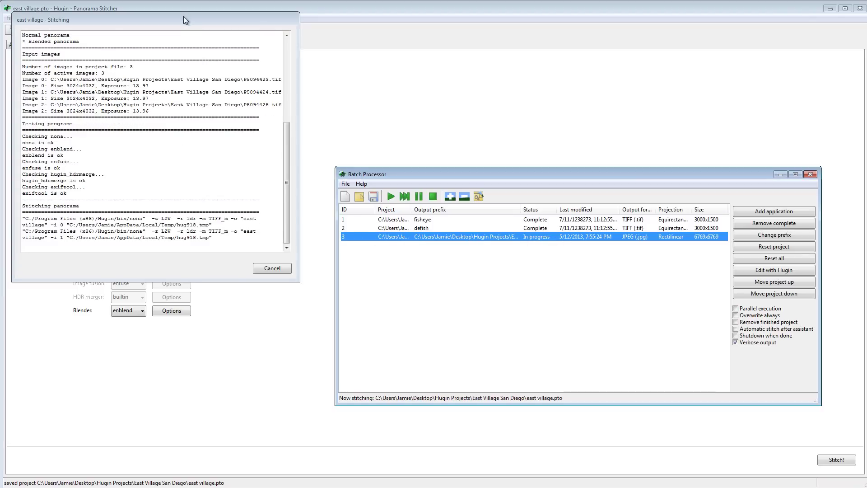
Bring the stitching log to the front and move it down and right while stitching finishes.
{"action": "left_click", "coordinate": [153, 20]}
{"action": "left_click_drag", "start_coordinate": [151, 18], "coordinate": [172, 38]}
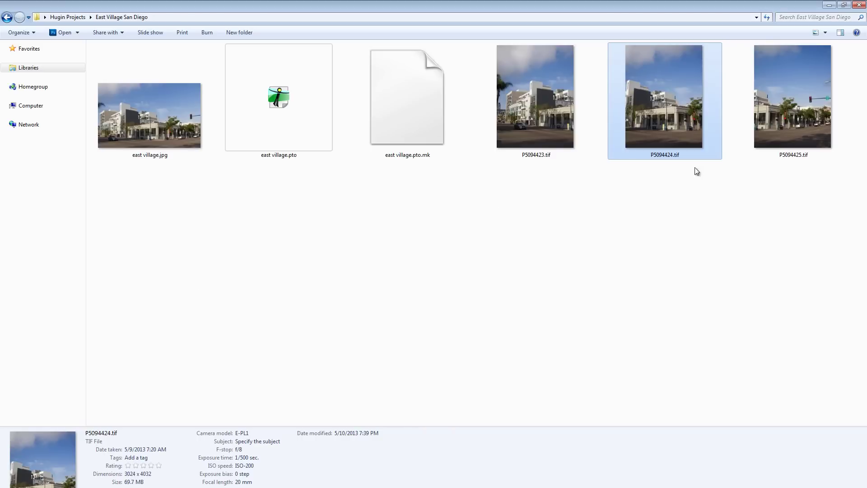
Select east village.jpg to show its 5552 × 3484, 4.03 MB details.
{"action": "left_click", "coordinate": [147, 125]}
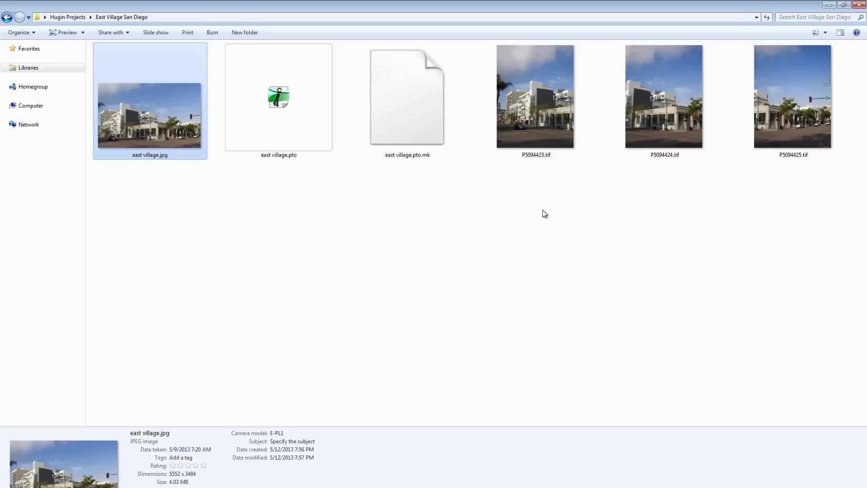
{"action": "double_click", "coordinate": [161, 135]}
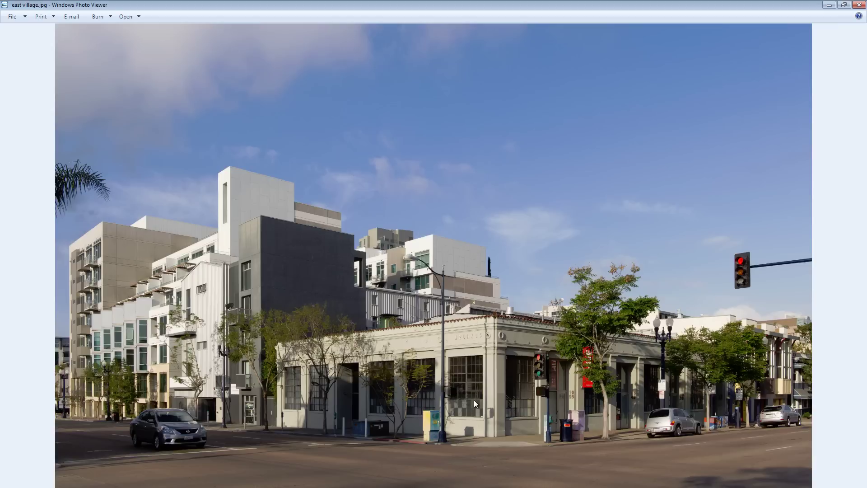
{"action": "scroll", "coordinate": [418, 399], "scroll_direction": "up", "scroll_amount": 5}
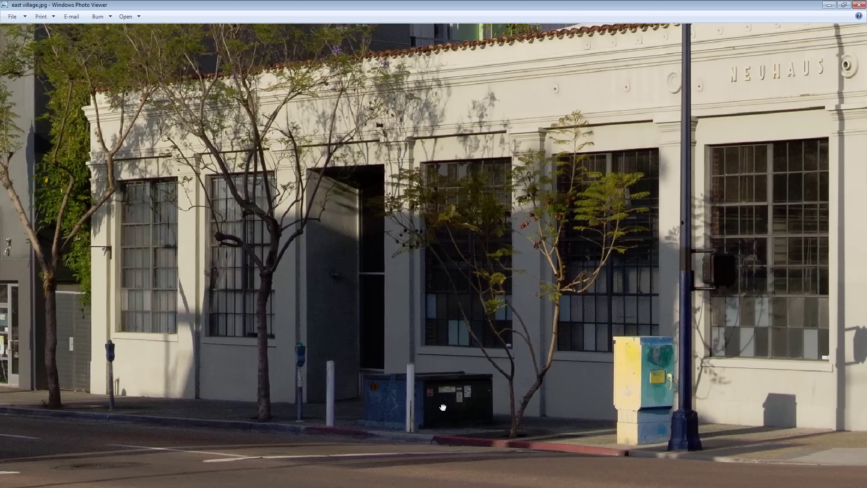
{"action": "scroll", "coordinate": [461, 380], "scroll_direction": "up", "scroll_amount": 4}
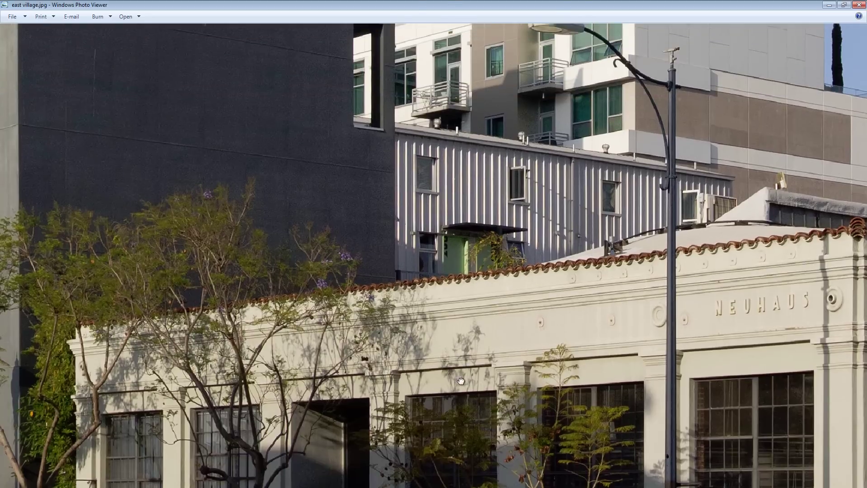
{"action": "left_click_drag", "start_coordinate": [460, 300], "coordinate": [461, 388]}
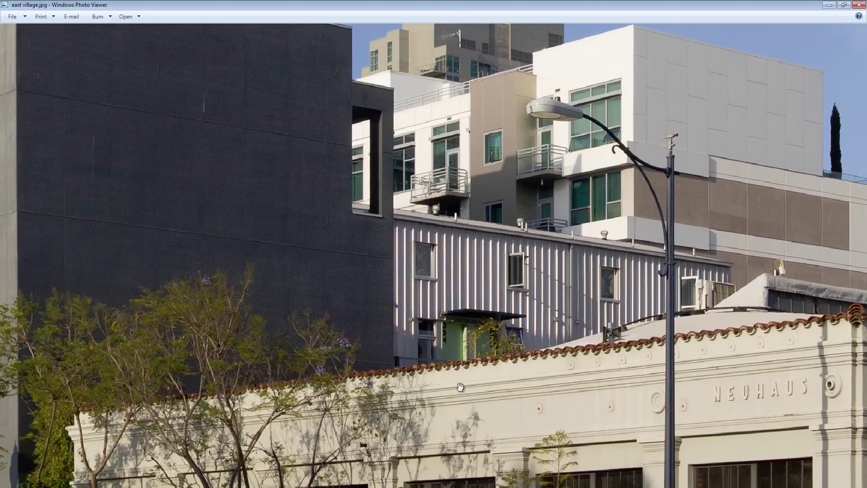
{"action": "left_click_drag", "start_coordinate": [452, 190], "coordinate": [452, 318]}
{"action": "scroll", "coordinate": [443, 296], "scroll_direction": "up", "scroll_amount": 2}
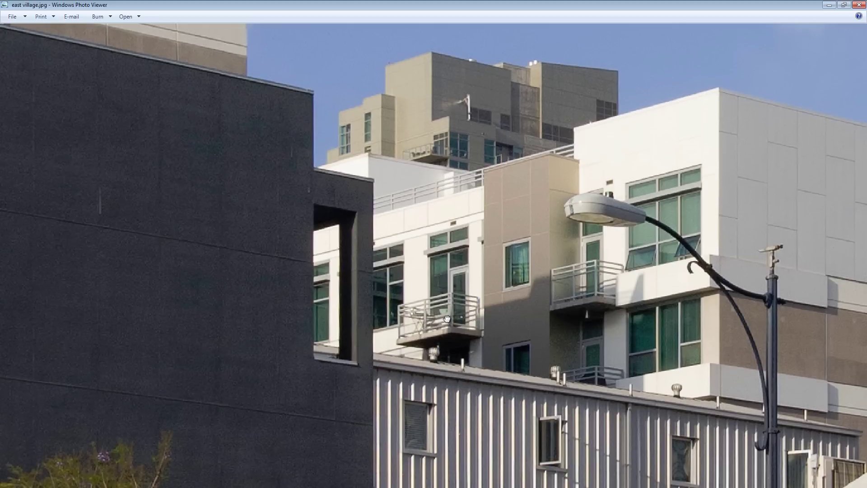
{"action": "left_click_drag", "start_coordinate": [447, 320], "coordinate": [443, 103]}
{"action": "left_click_drag", "start_coordinate": [454, 388], "coordinate": [454, 318]}
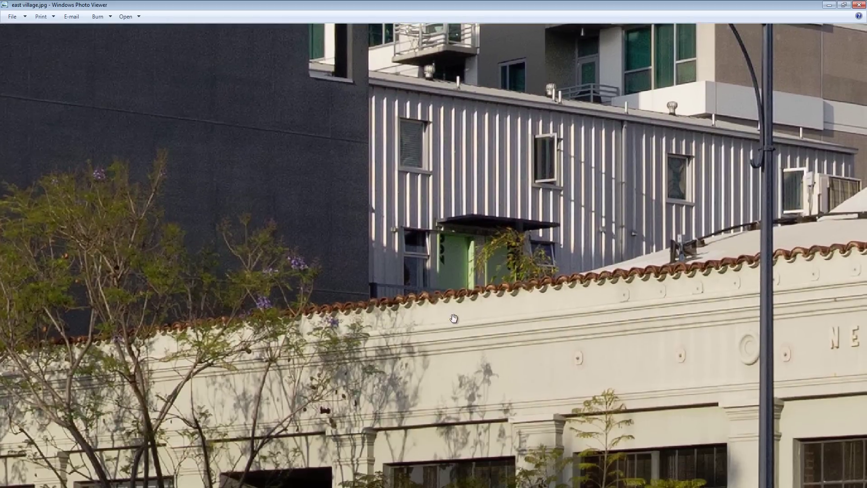
{"action": "scroll", "coordinate": [470, 292], "scroll_direction": "up", "scroll_amount": 3}
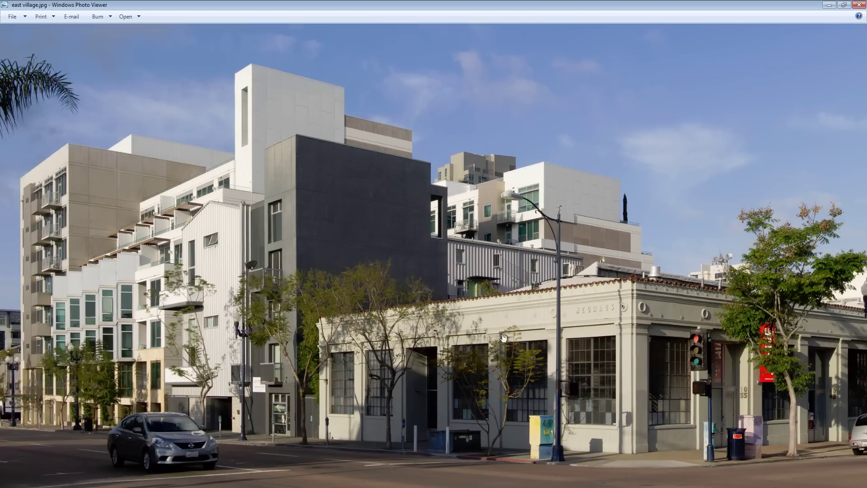
{"action": "left_click_drag", "start_coordinate": [503, 337], "coordinate": [394, 288]}
{"action": "scroll", "coordinate": [394, 288], "scroll_direction": "down", "scroll_amount": 2}
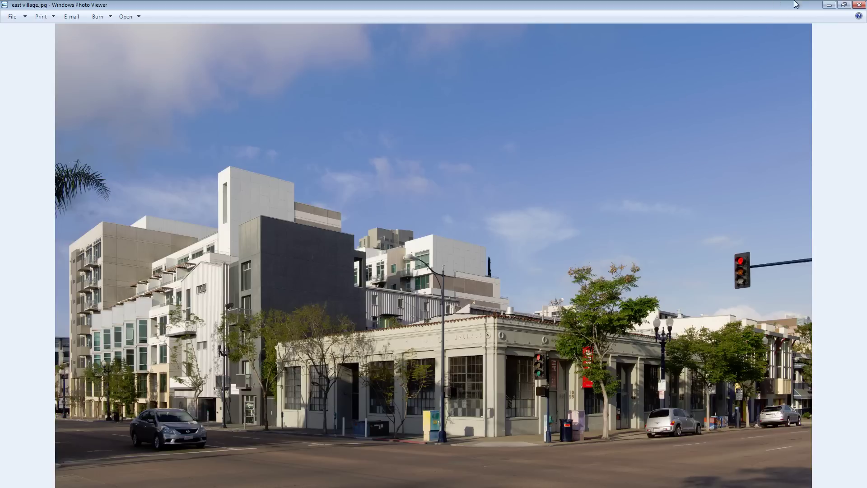
{"action": "left_click", "coordinate": [859, 5]}
Deselect the file, switch back to Hugin and show the Images tab's three TIFs.
{"action": "left_click", "coordinate": [374, 208]}
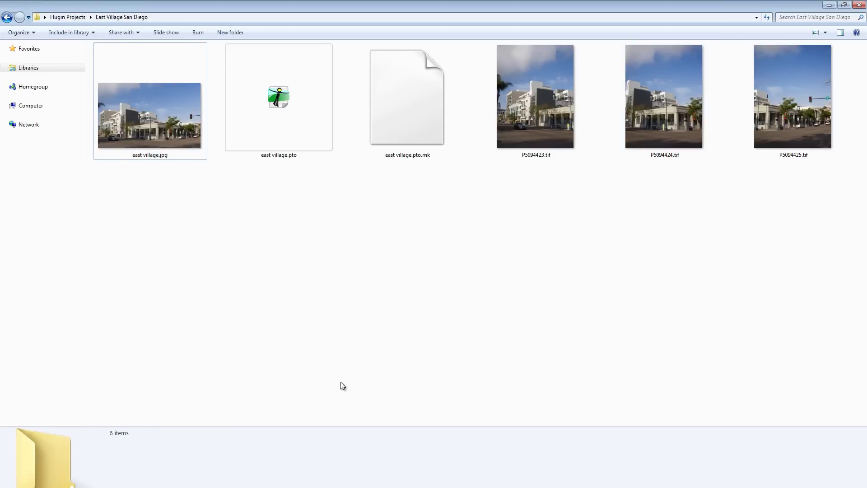
{"action": "key", "text": "alt+Tab"}
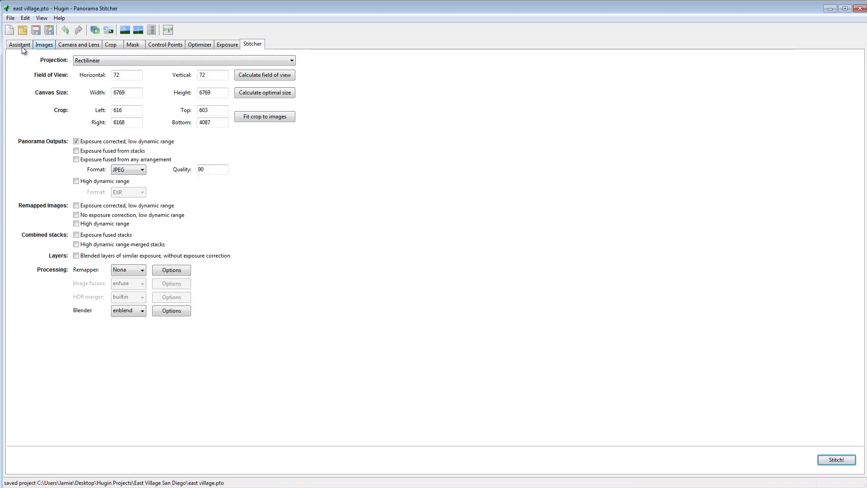
{"action": "left_click", "coordinate": [47, 45]}
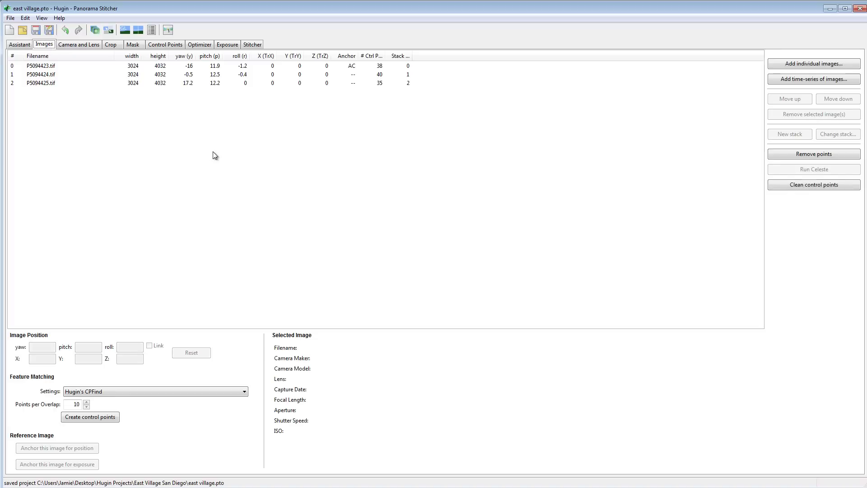
Select P5094423, widen the # Ctrl Pnts and Stack Number columns, then go to Control Points.
{"action": "left_click", "coordinate": [186, 67]}
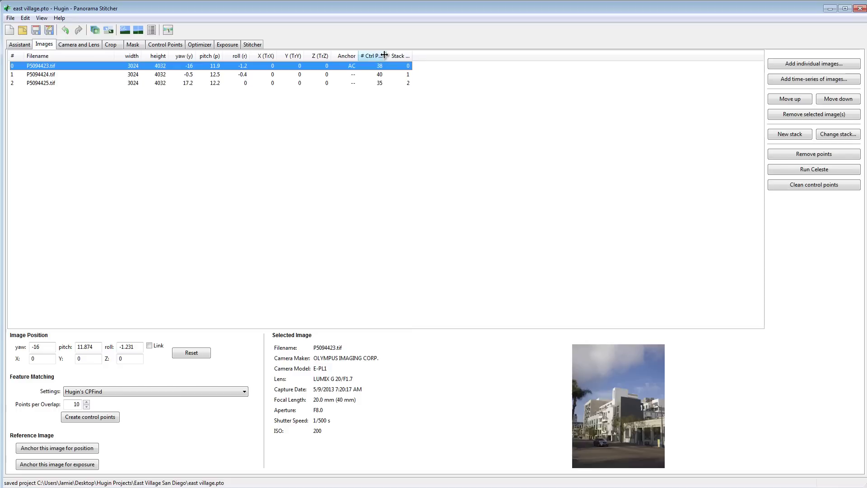
{"action": "left_click_drag", "start_coordinate": [384, 55], "coordinate": [443, 54]}
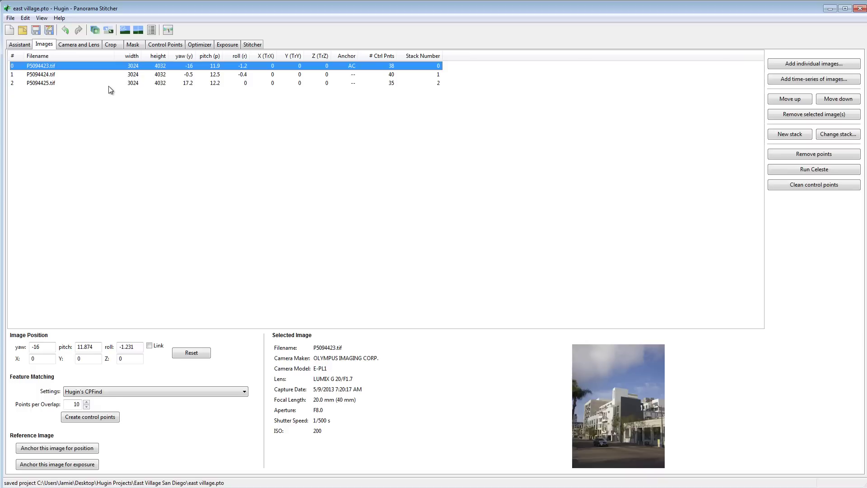
{"action": "left_click", "coordinate": [166, 44]}
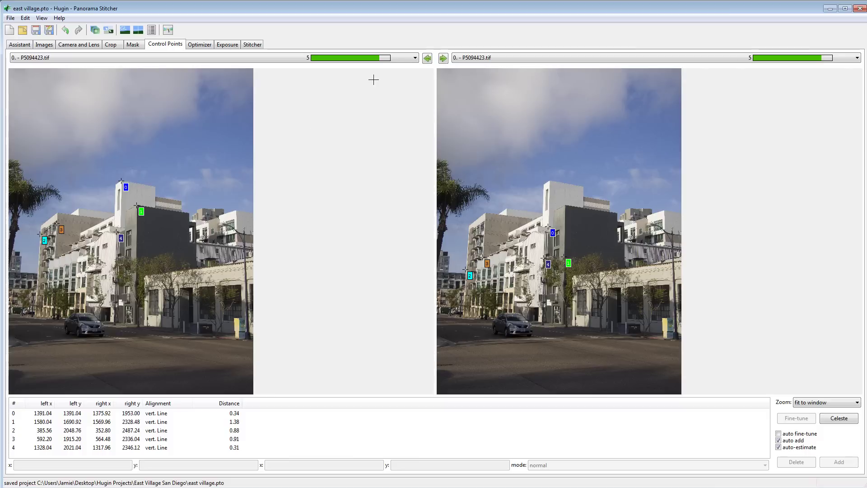
Set the right image to 1. - P5094424.tif opposite P5094423.tif.
{"action": "left_click", "coordinate": [402, 59]}
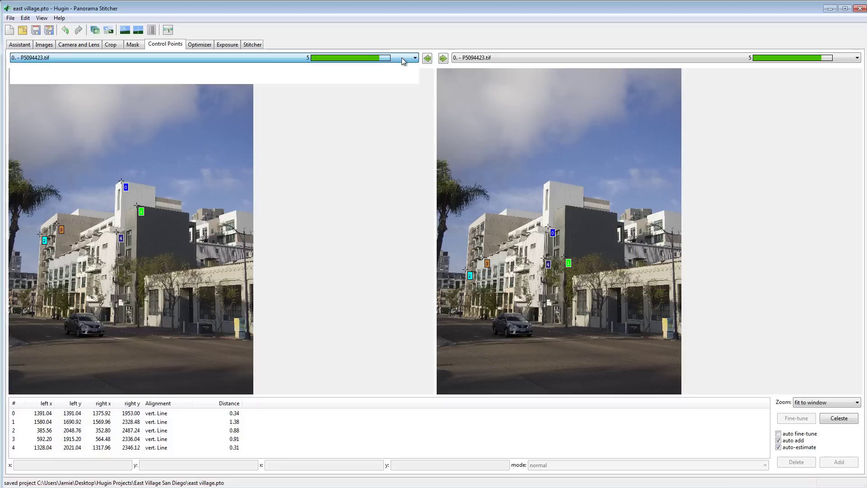
{"action": "left_click", "coordinate": [403, 59]}
{"action": "left_click", "coordinate": [485, 60]}
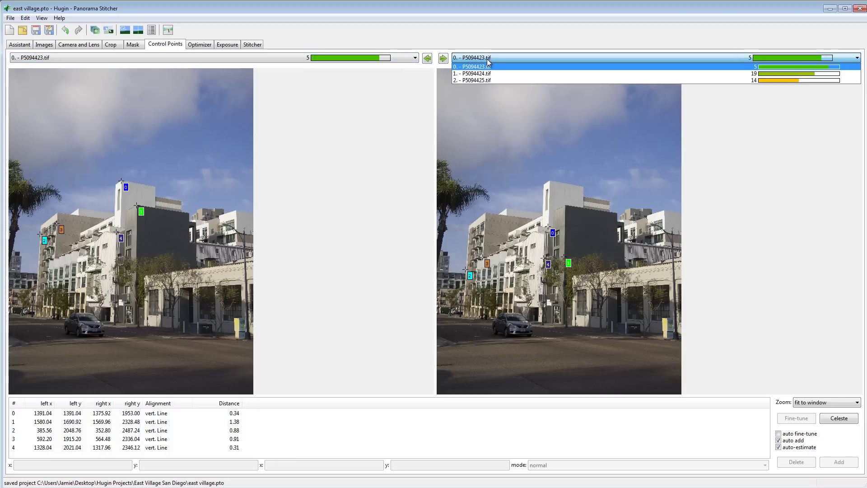
{"action": "left_click", "coordinate": [487, 63]}
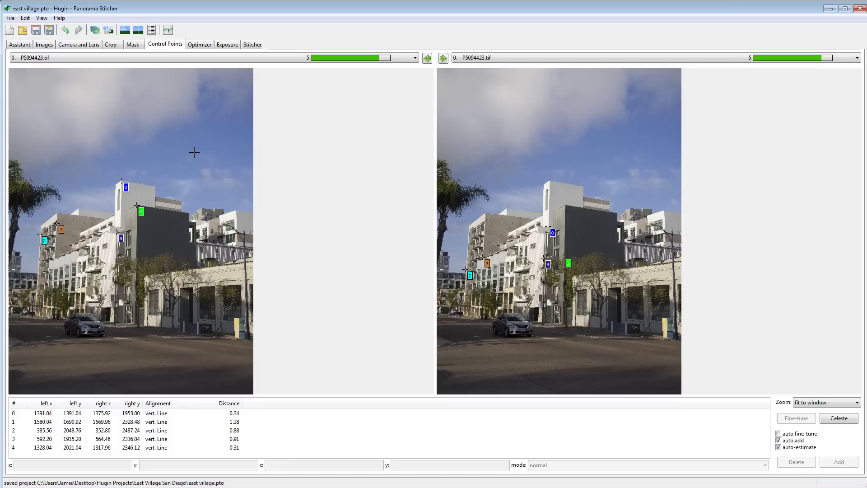
{"action": "left_click", "coordinate": [482, 59]}
{"action": "left_click", "coordinate": [483, 74]}
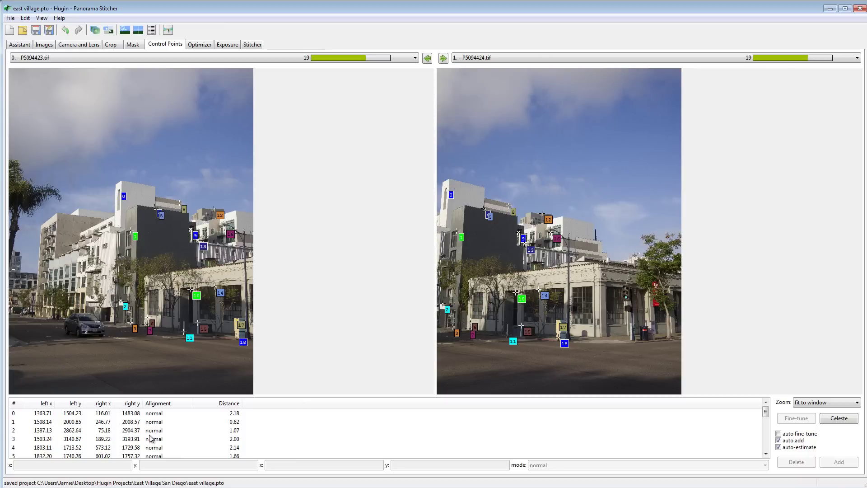
Inspect control point 3, toggling between 100% and whole-image zoom.
{"action": "left_click", "coordinate": [68, 440]}
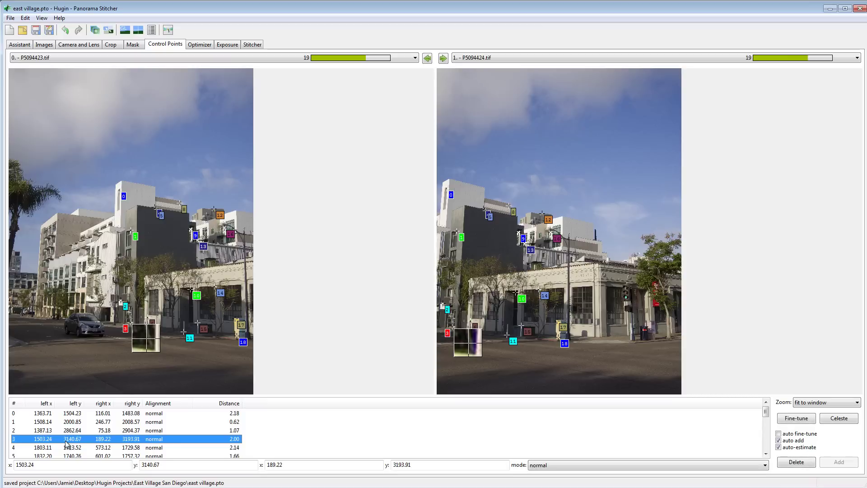
{"action": "left_click", "coordinate": [146, 327]}
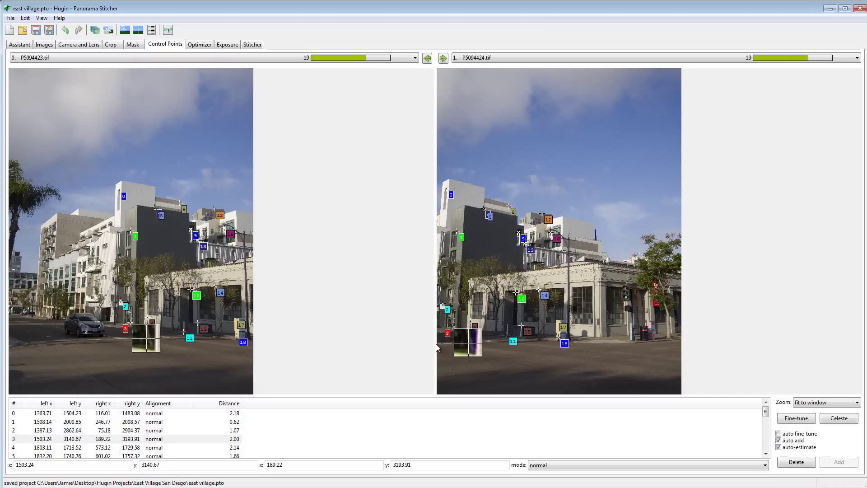
{"action": "left_click", "coordinate": [468, 329]}
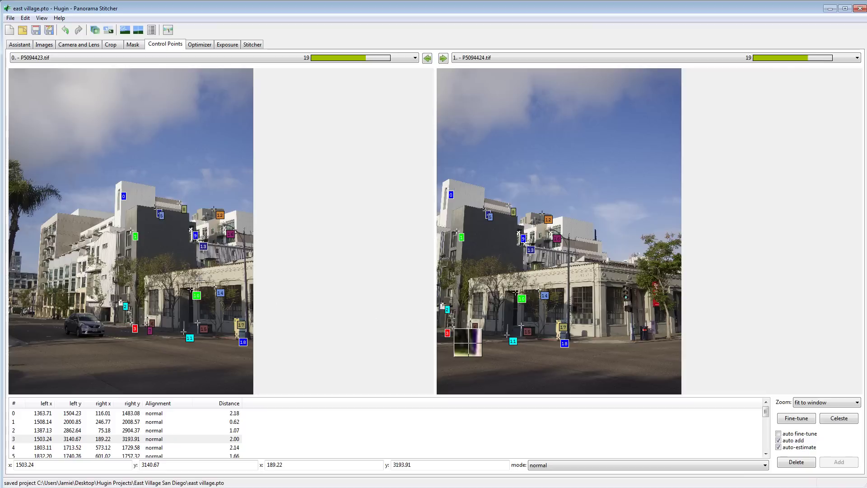
{"action": "key", "text": "1"}
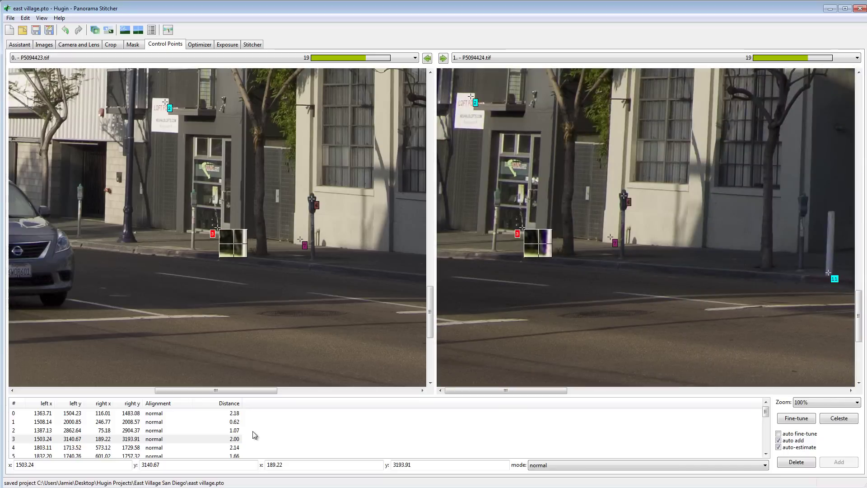
{"action": "key", "text": "0"}
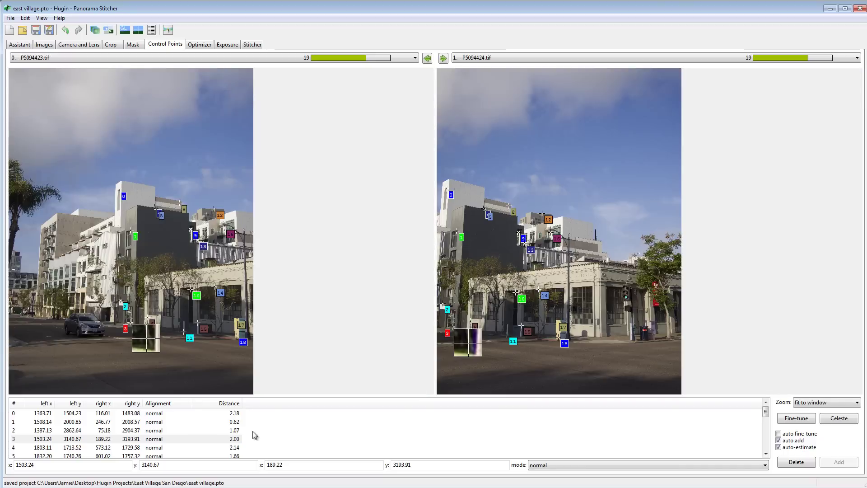
{"action": "key", "text": "1"}
Check points 1 and 4, fit both photos, and set the right image back to 0. - P5094423.tif.
{"action": "left_click", "coordinate": [147, 423]}
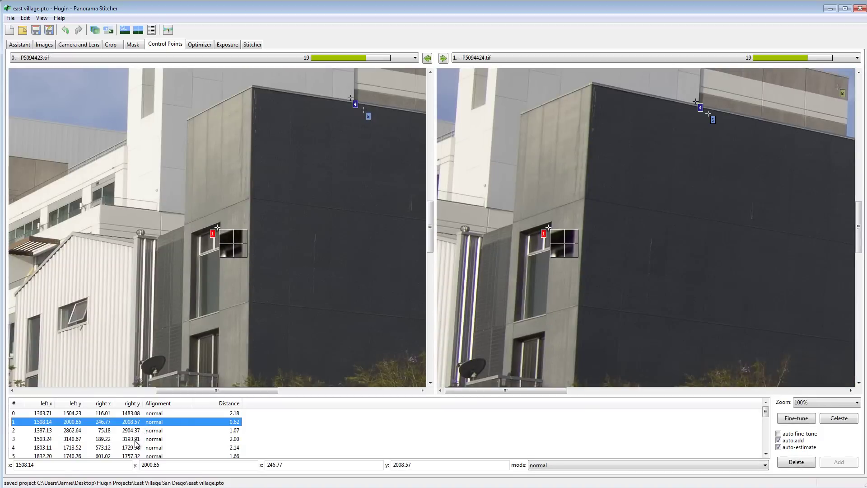
{"action": "key", "text": "Delete"}
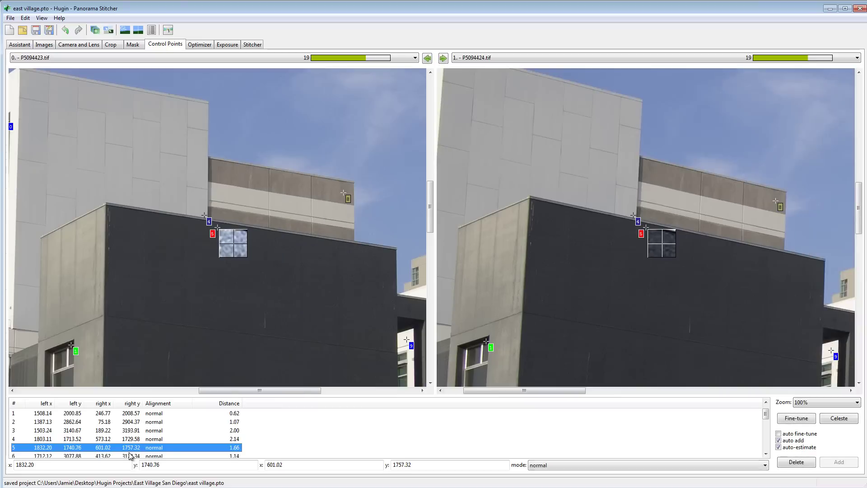
{"action": "left_click", "coordinate": [132, 439]}
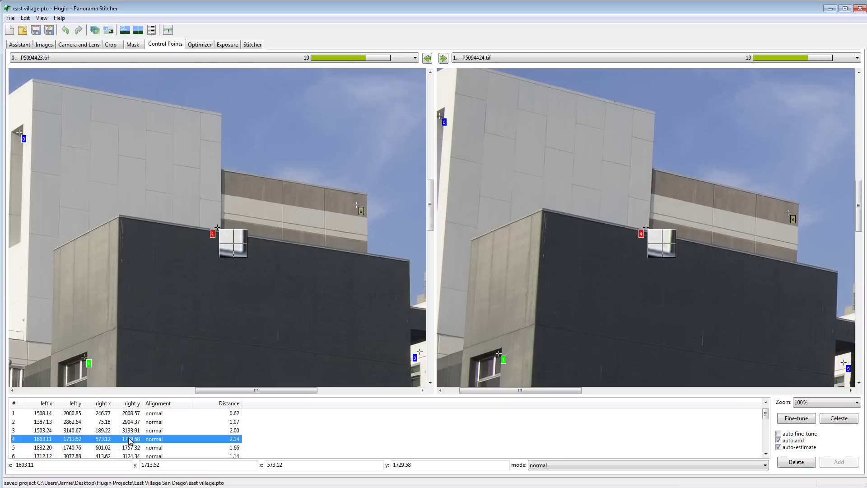
{"action": "left_click", "coordinate": [130, 440], "text": "ctrl"}
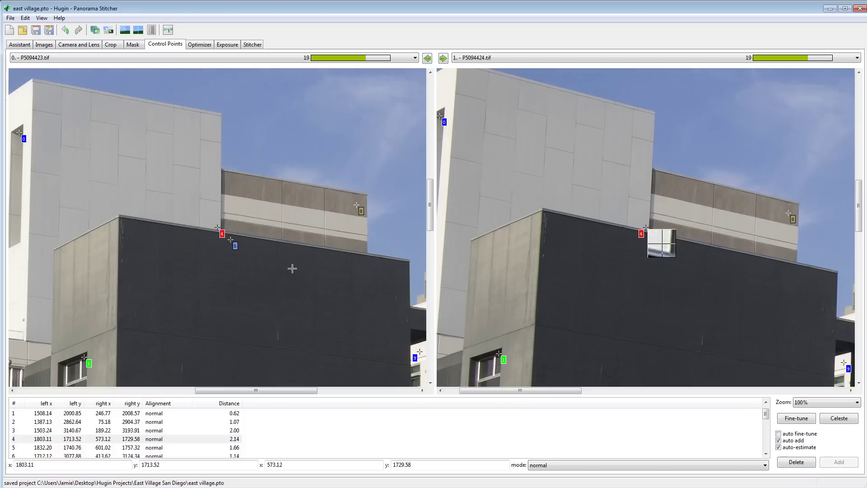
{"action": "key", "text": "z"}
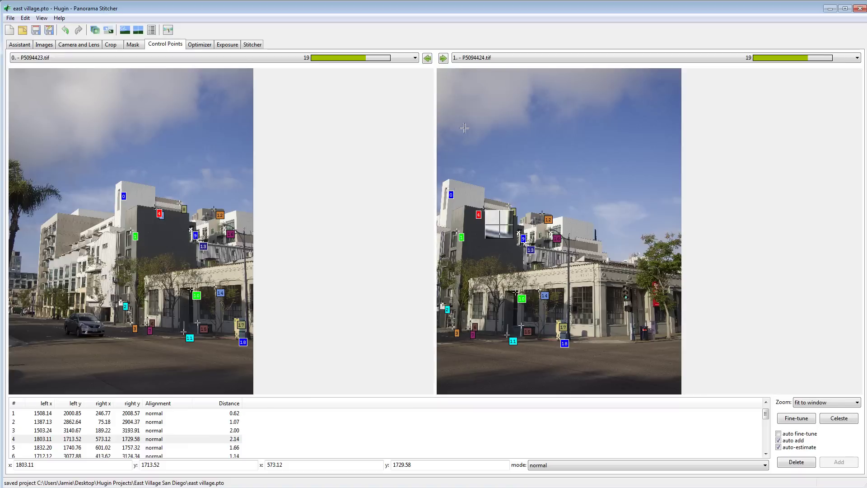
{"action": "left_click", "coordinate": [529, 59]}
{"action": "left_click", "coordinate": [527, 67]}
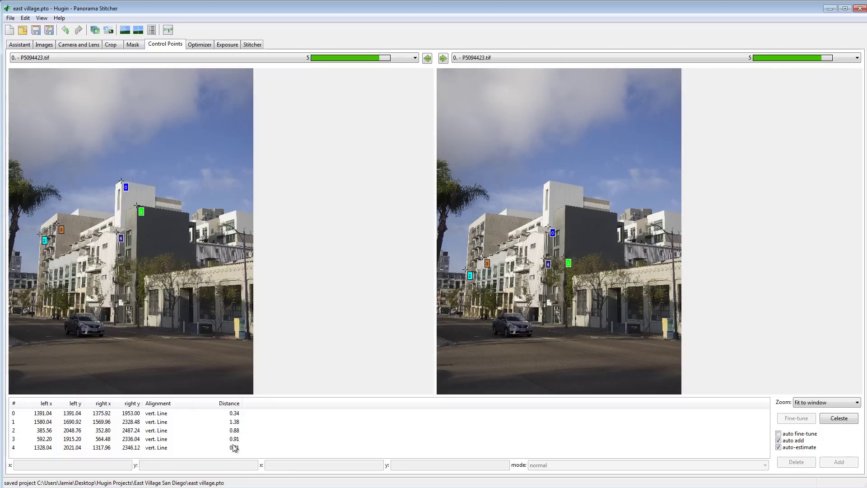
Confirm point 0 stays a vertical line, view it at 100%, and open the Fast Preview.
{"action": "left_click", "coordinate": [158, 413]}
{"action": "left_click", "coordinate": [587, 464]}
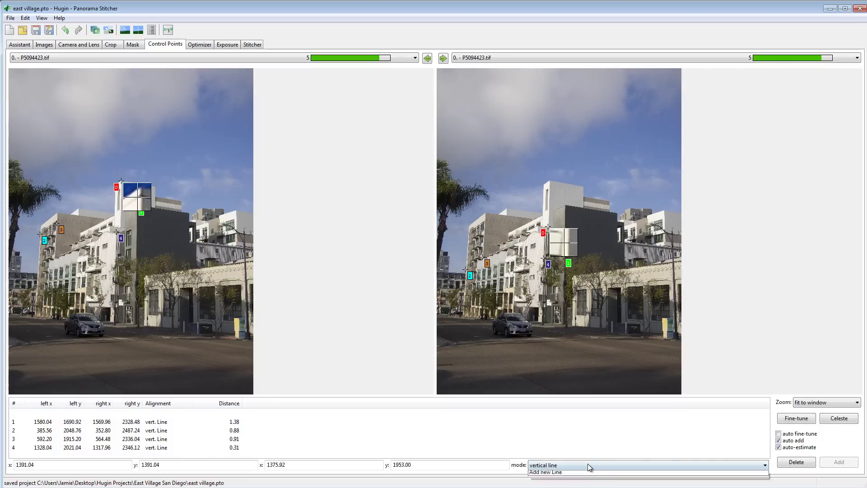
{"action": "left_click", "coordinate": [490, 430]}
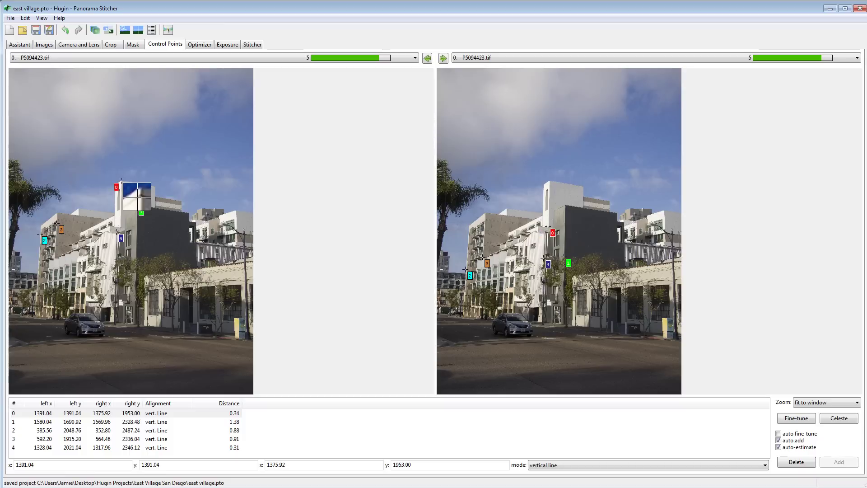
{"action": "left_click", "coordinate": [146, 415]}
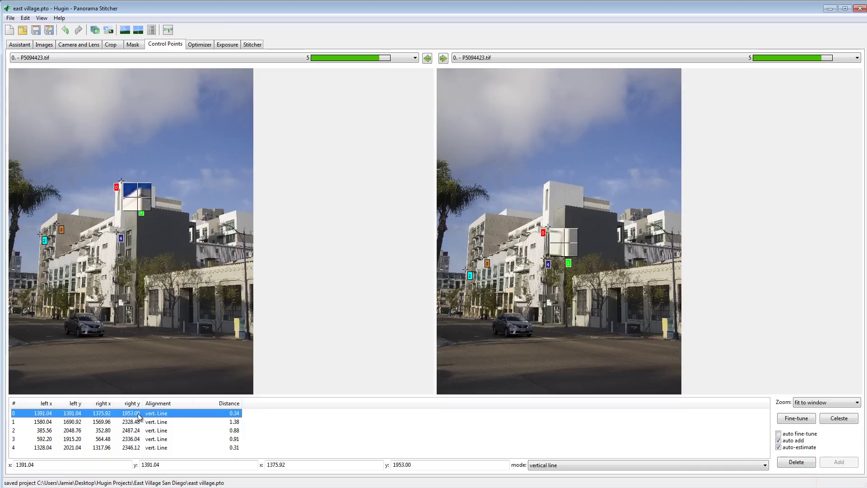
{"action": "left_click", "coordinate": [339, 284]}
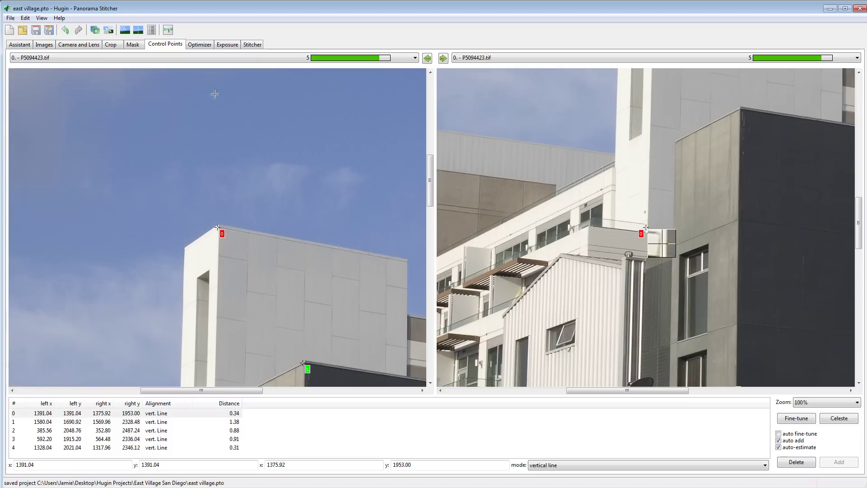
{"action": "left_click", "coordinate": [125, 30]}
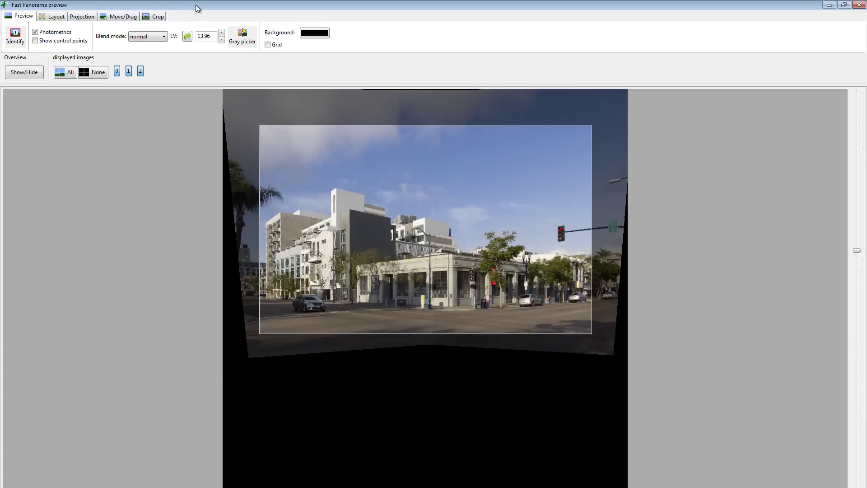
Rearrange the windows with the preview enlarged to full screen, and show control points on it.
{"action": "left_click_drag", "start_coordinate": [196, 5], "coordinate": [131, 14]}
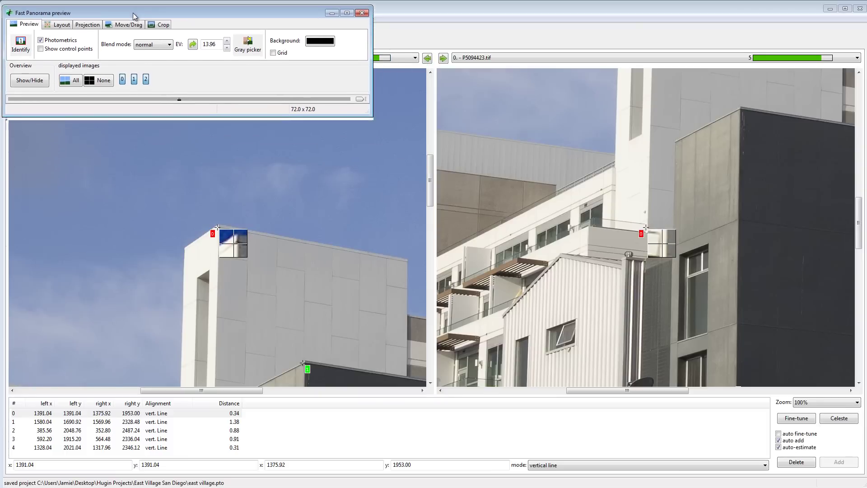
{"action": "left_click", "coordinate": [362, 125]}
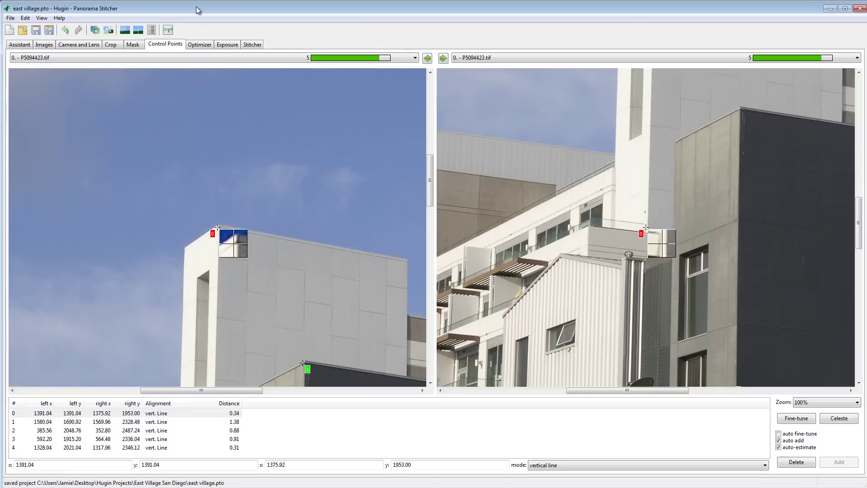
{"action": "left_click_drag", "start_coordinate": [197, 8], "coordinate": [204, 17]}
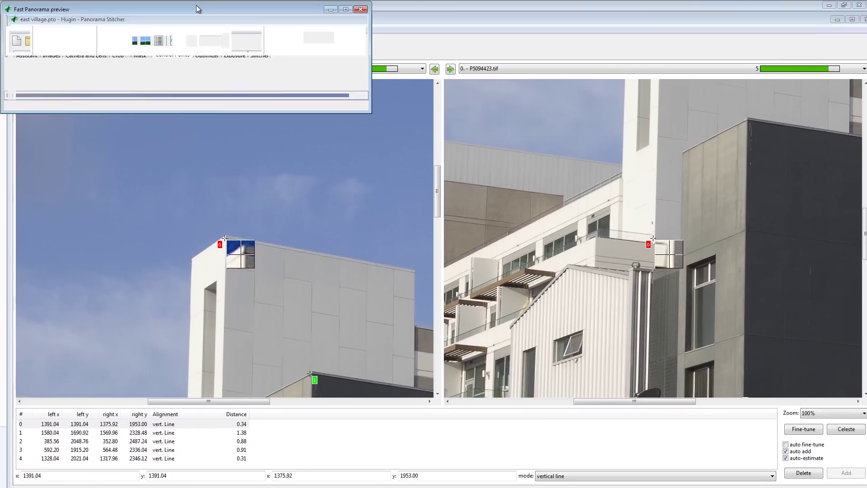
{"action": "left_click_drag", "start_coordinate": [364, 105], "coordinate": [860, 476]}
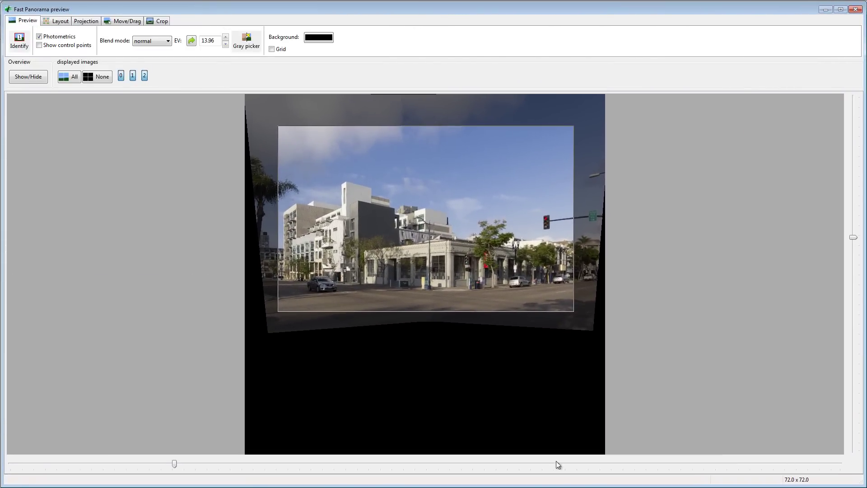
{"action": "left_click", "coordinate": [287, 485]}
{"action": "left_click_drag", "start_coordinate": [115, 21], "coordinate": [108, 11]}
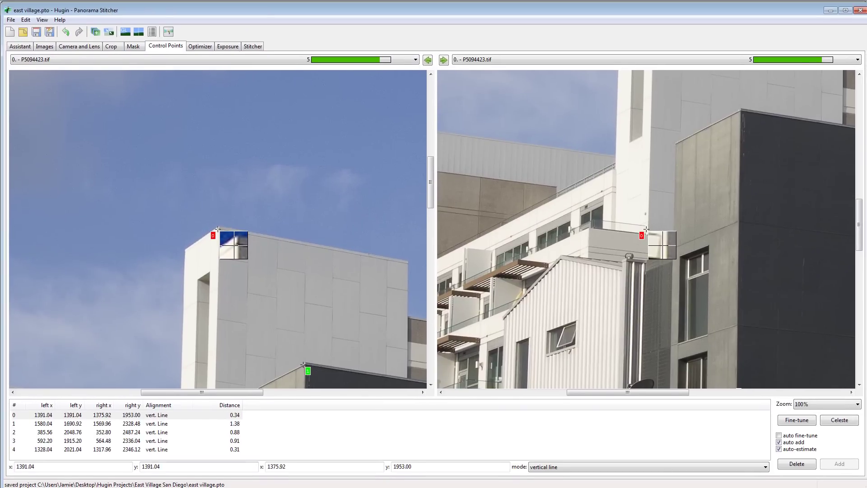
{"action": "key", "text": "alt+Tab"}
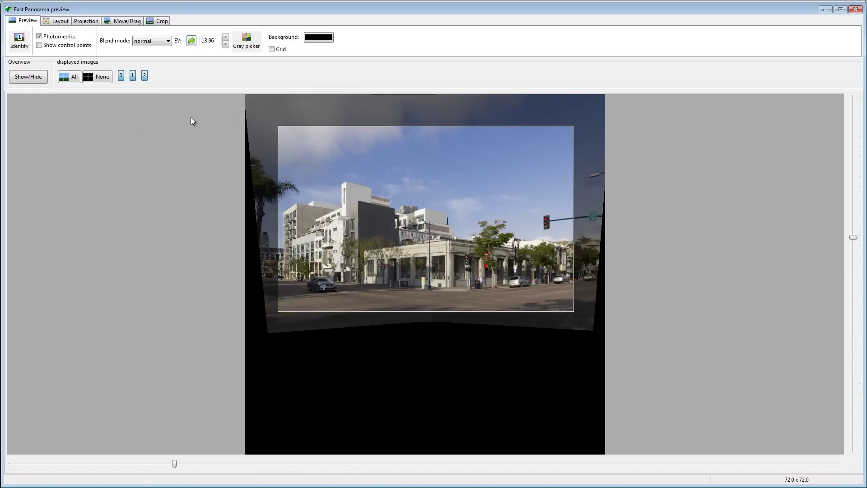
{"action": "left_click", "coordinate": [54, 47]}
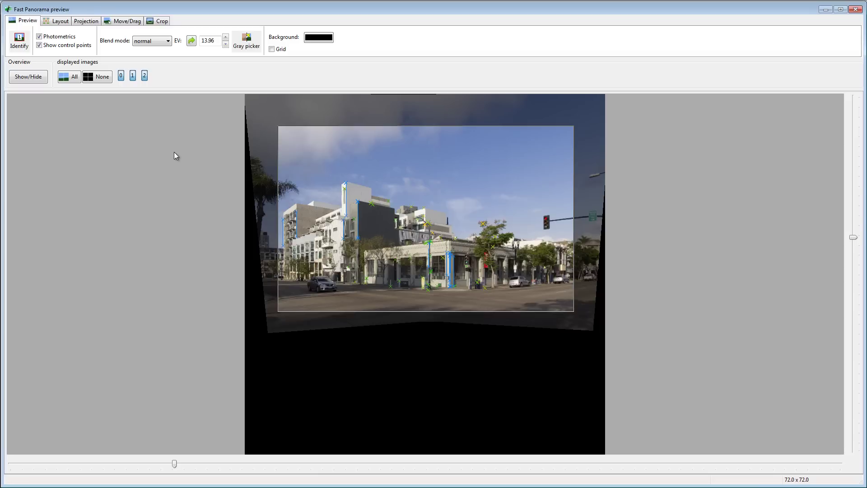
Close the preview, select point 2, pair P5094423 with P5094424, and fit both photos.
{"action": "left_click", "coordinate": [857, 11]}
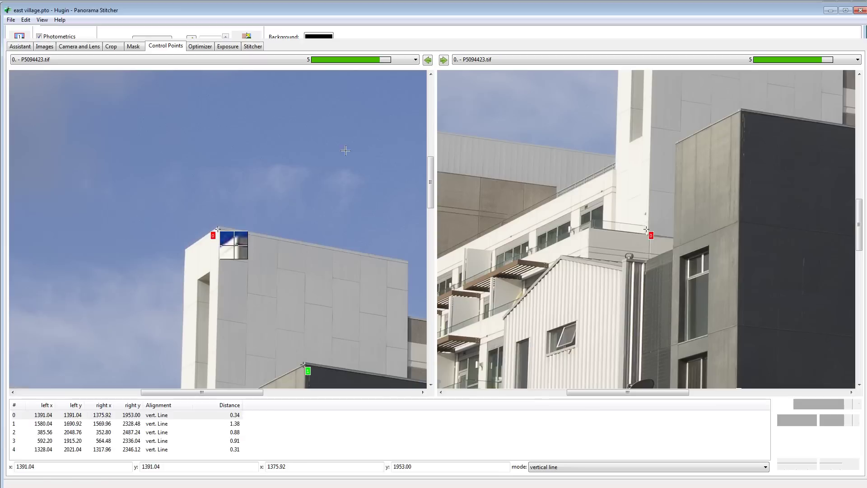
{"action": "left_click", "coordinate": [172, 423]}
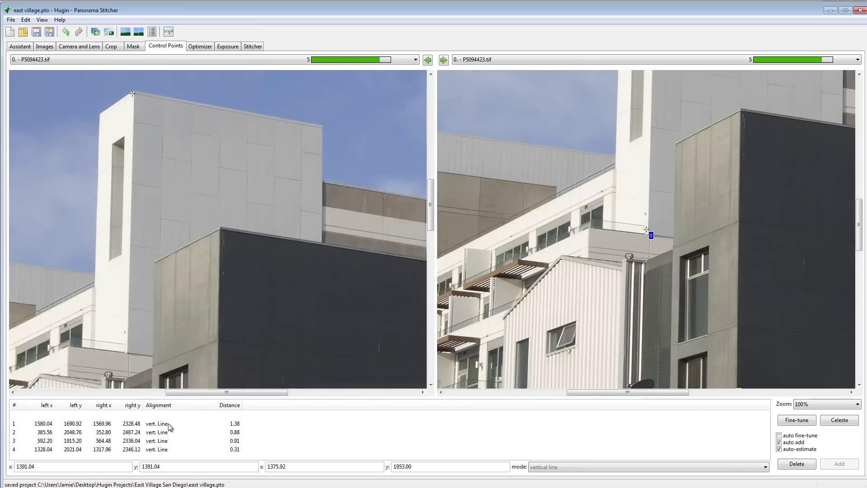
{"action": "left_click", "coordinate": [166, 432]}
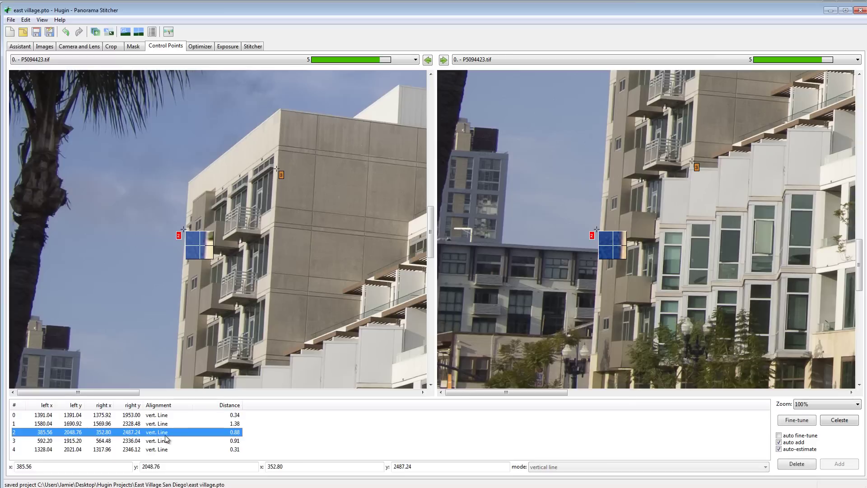
{"action": "left_click", "coordinate": [551, 56]}
{"action": "left_click", "coordinate": [527, 75]}
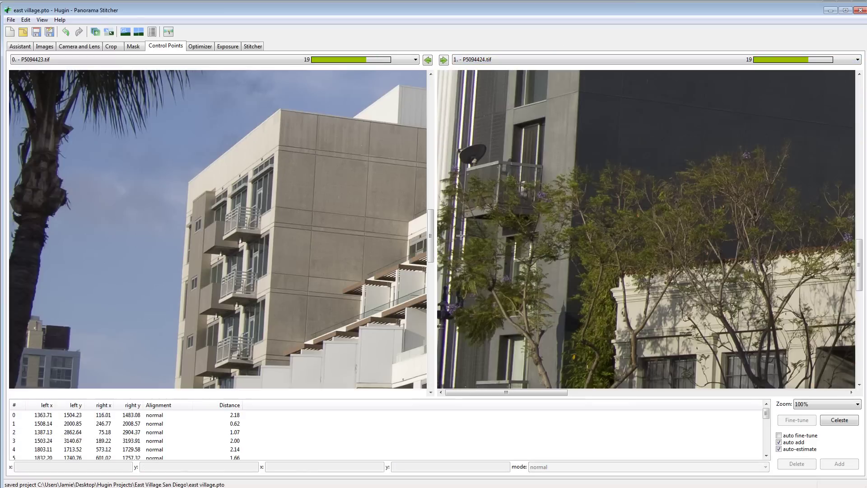
{"action": "key", "text": "0"}
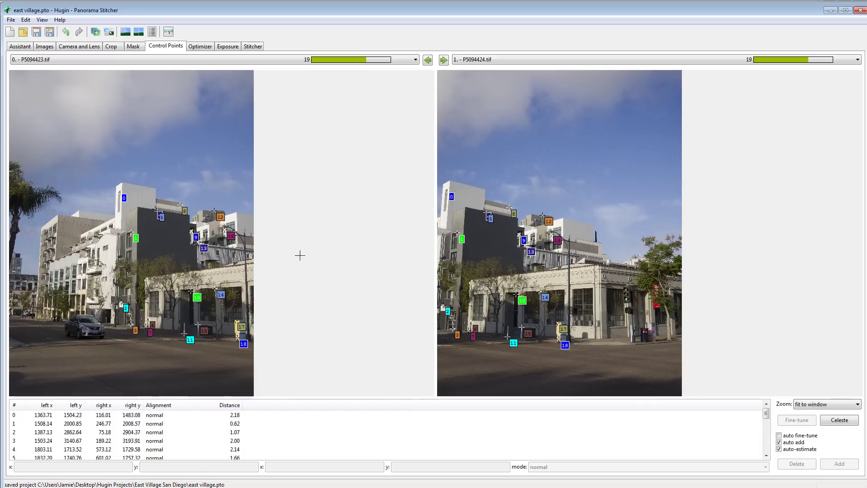
Enable auto fine-tune, add control points 19 and 20 on matching building corners in P5094423.tif and P5094424.tif, and show the Optimizer.
{"action": "left_click", "coordinate": [800, 435]}
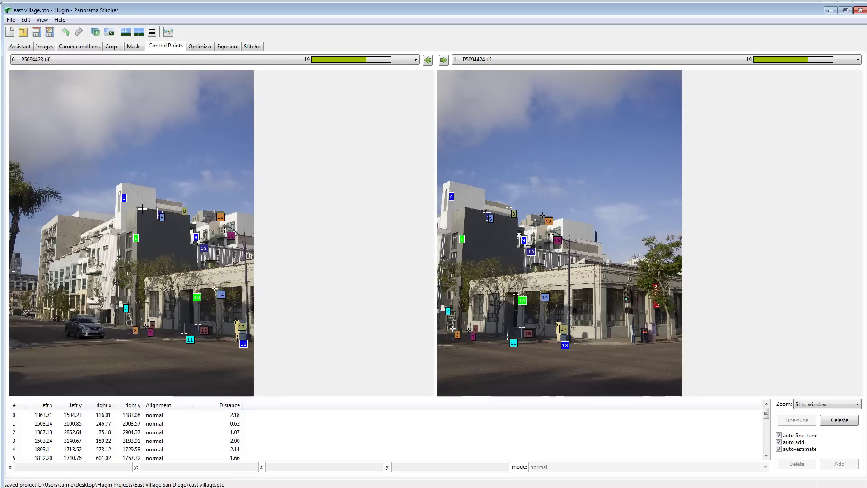
{"action": "left_click", "coordinate": [136, 207]}
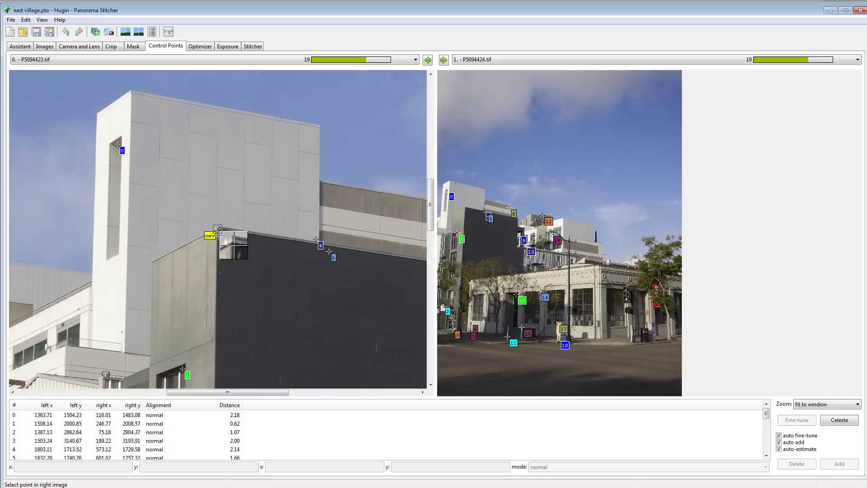
{"action": "left_click_drag", "start_coordinate": [218, 227], "coordinate": [217, 226]}
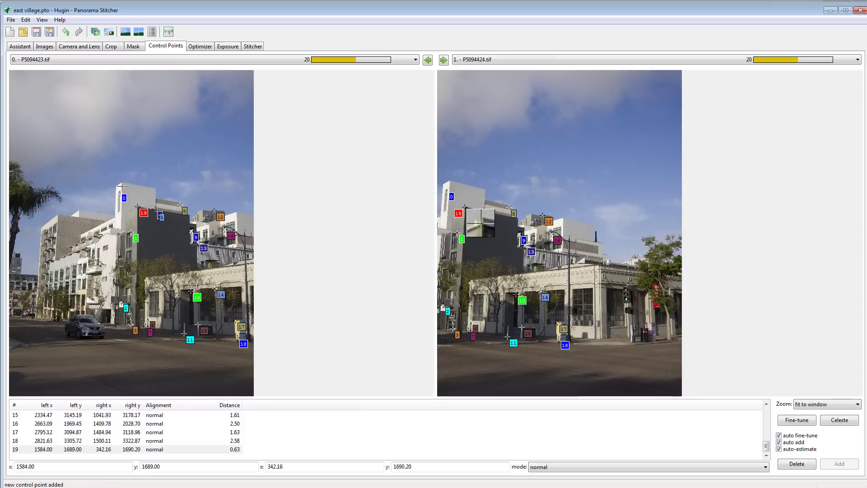
{"action": "left_click", "coordinate": [122, 183]}
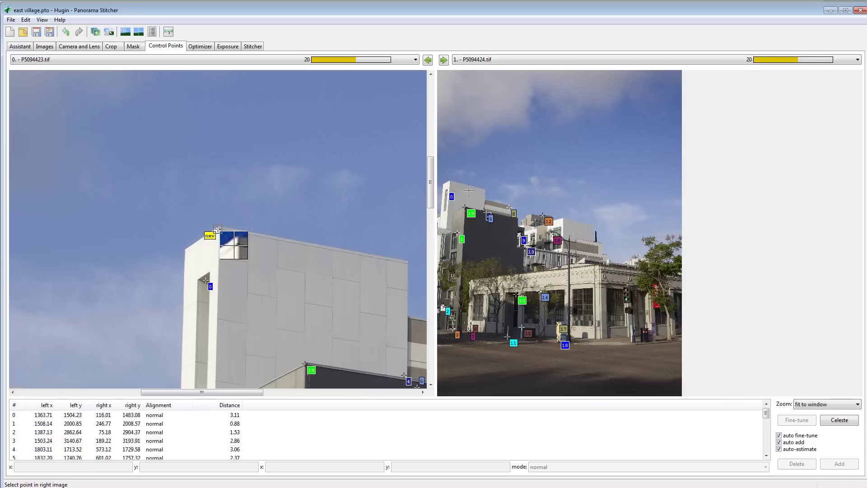
{"action": "left_click", "coordinate": [449, 181]}
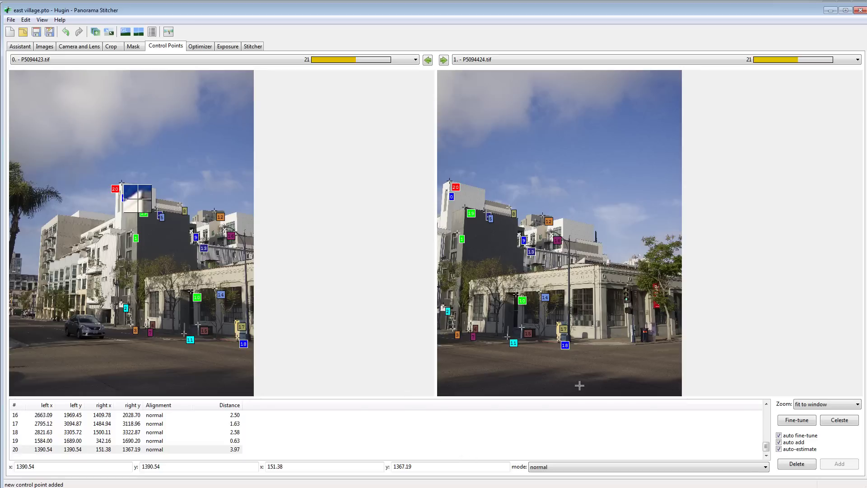
{"action": "left_click", "coordinate": [198, 48]}
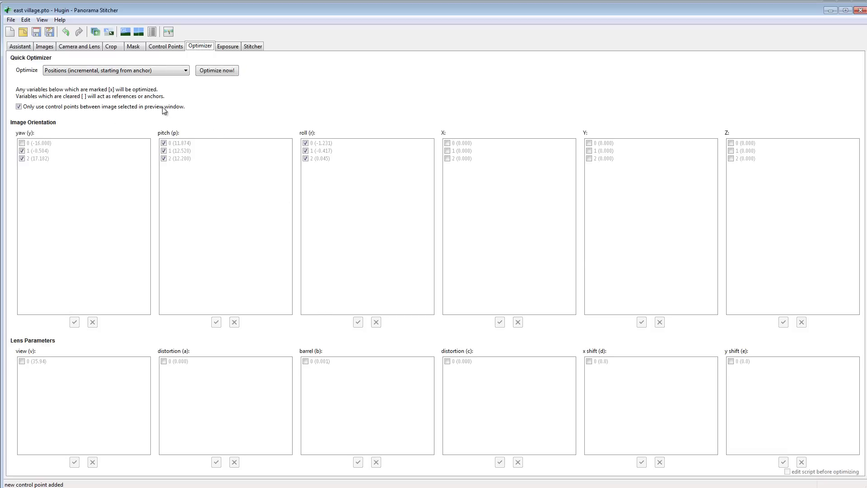
Optimize incremental positions from the anchor and accept the result: average distance 2.351567, maximum 8.783398.
{"action": "left_click", "coordinate": [158, 72]}
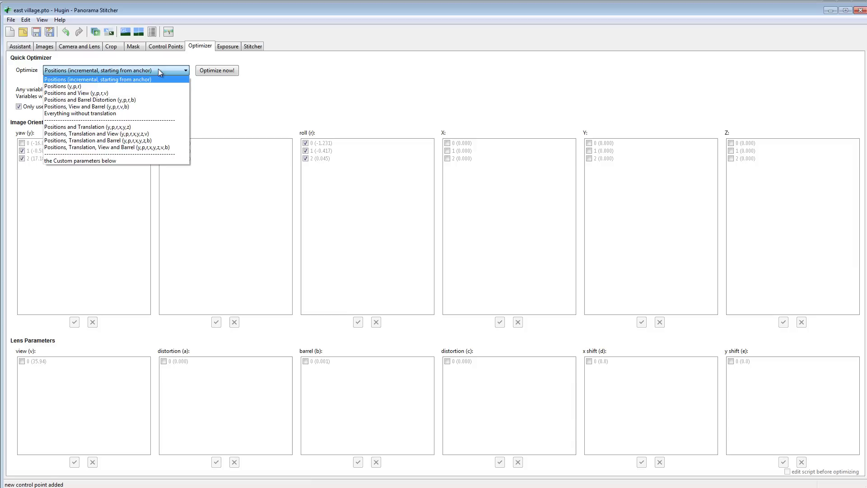
{"action": "left_click", "coordinate": [348, 64]}
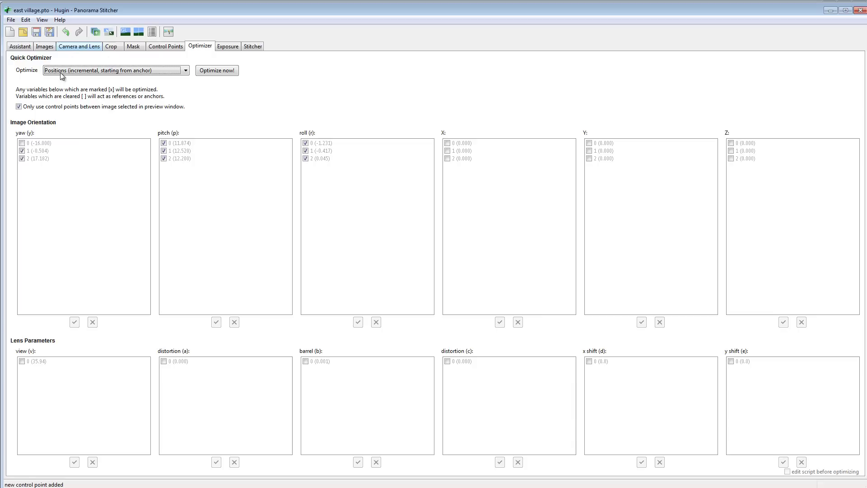
{"action": "left_click", "coordinate": [207, 72]}
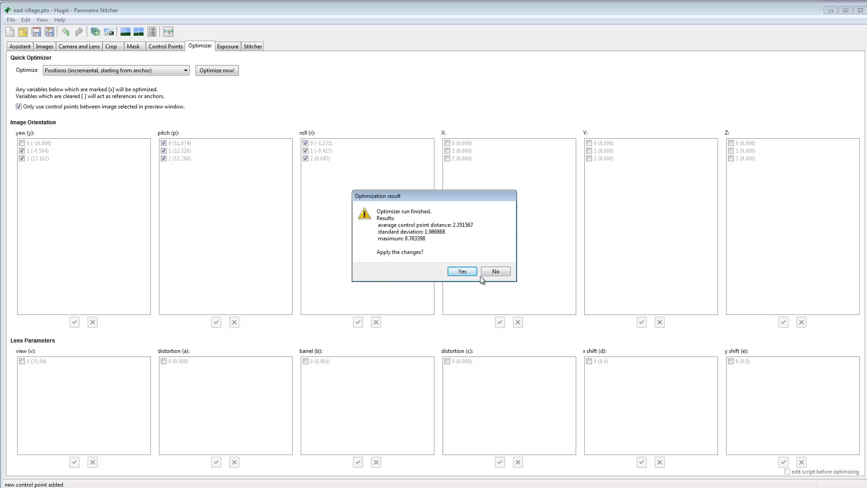
{"action": "left_click", "coordinate": [495, 271]}
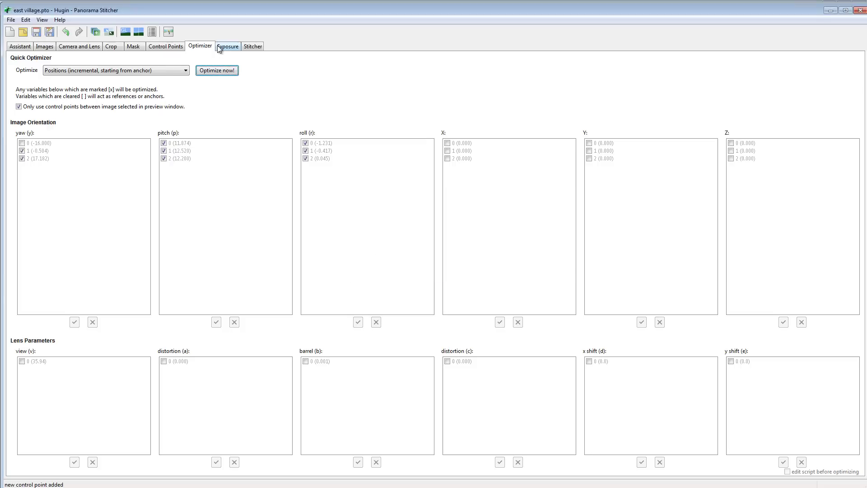
Check the Exposure tab, then view the re-optimized street-corner panorama in the Fast Panorama preview.
{"action": "key", "text": "ctrl+Tab"}
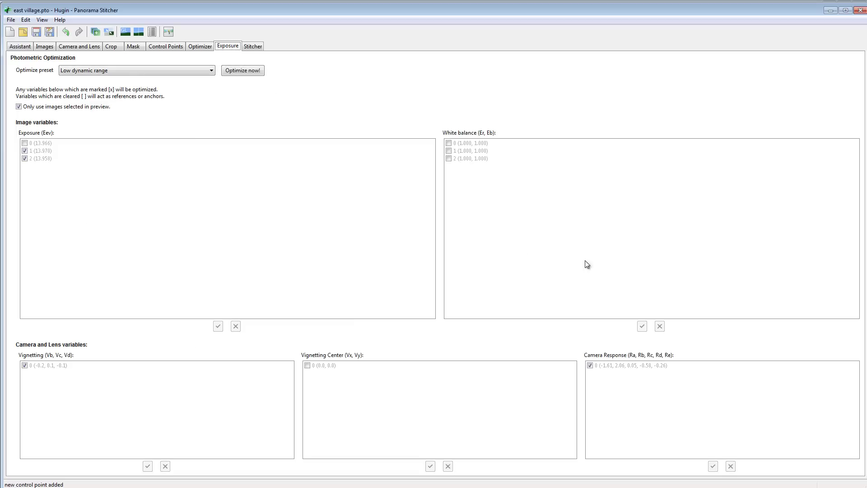
{"action": "left_click", "coordinate": [125, 32]}
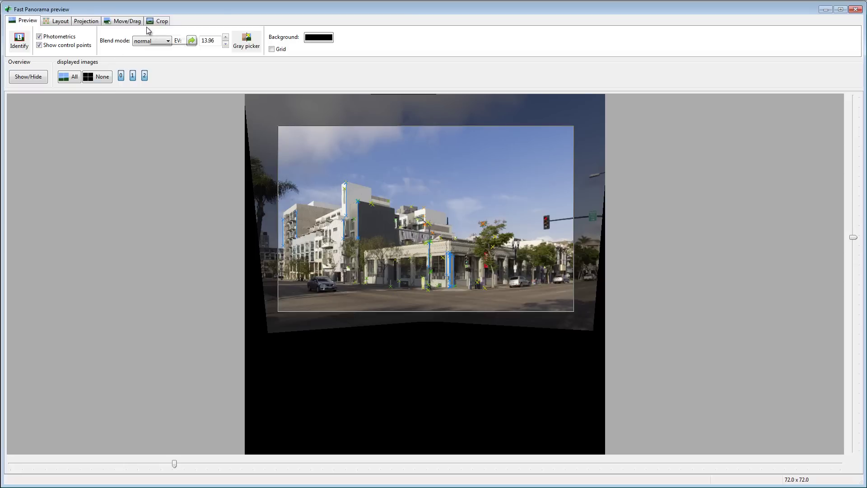
Close the fast panorama preview and look over the Assistant and Images tabs.
{"action": "left_click", "coordinate": [162, 23]}
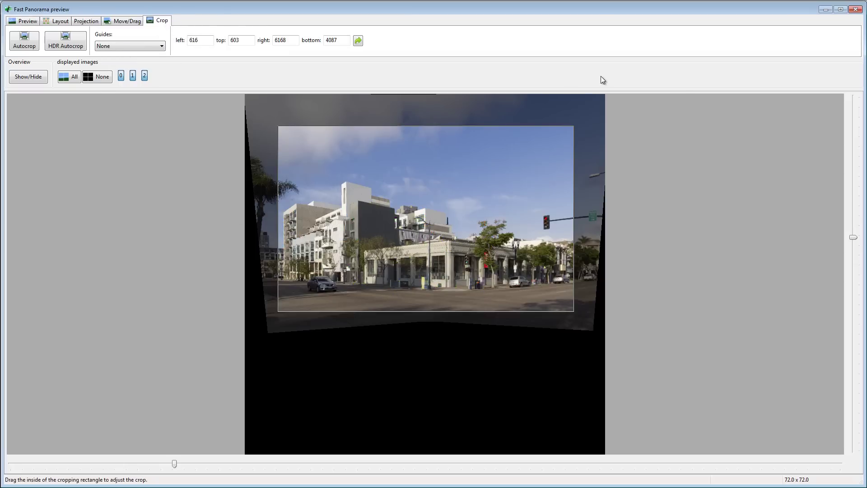
{"action": "left_click", "coordinate": [855, 11]}
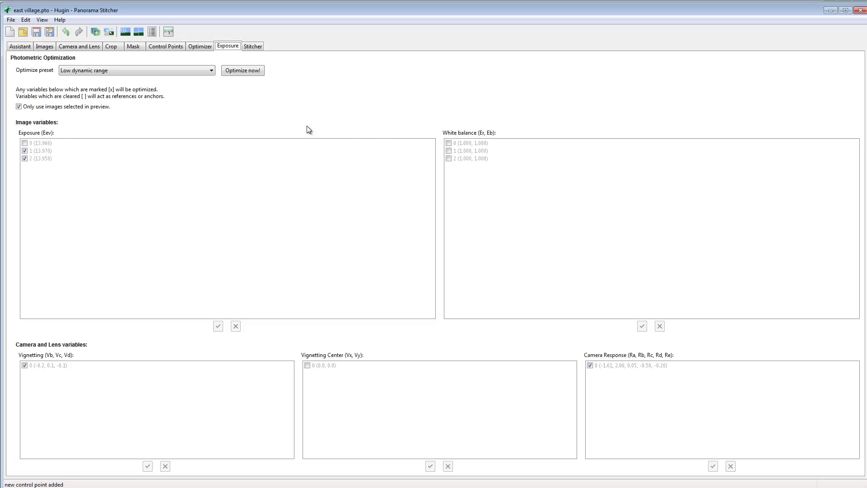
{"action": "left_click", "coordinate": [22, 48]}
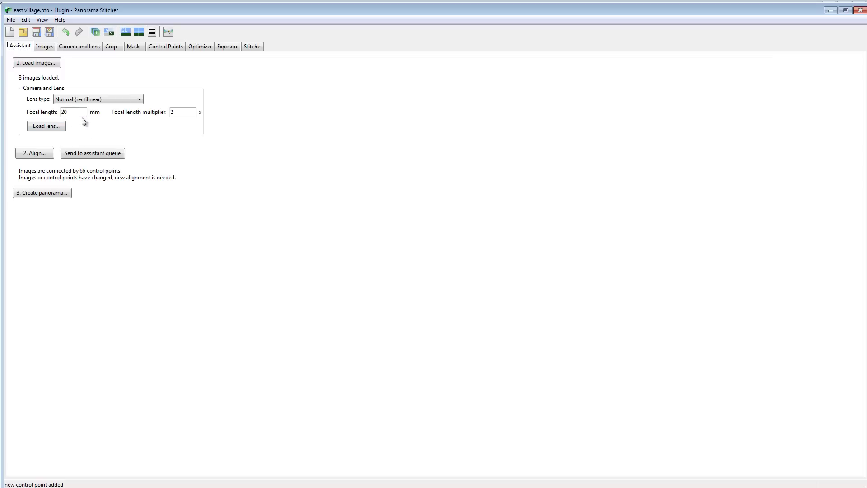
{"action": "left_click", "coordinate": [43, 46]}
{"action": "left_click", "coordinate": [23, 49]}
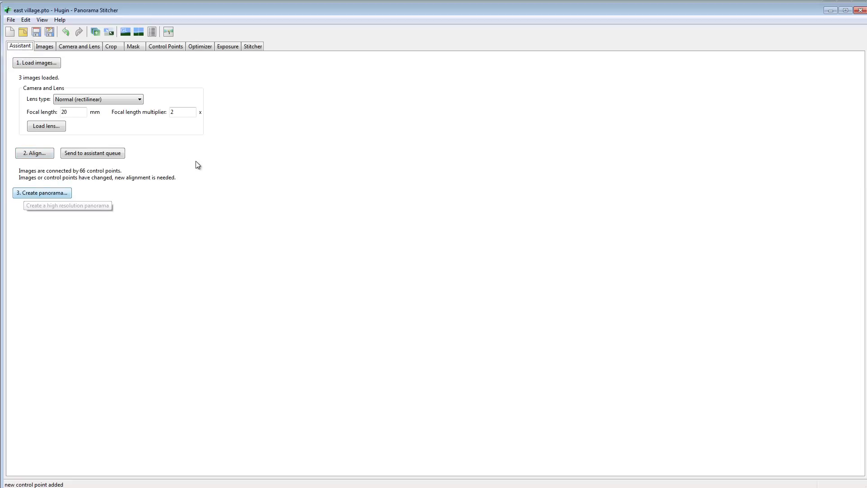
Change the Stitcher output format from JPEG to TIFF with LZW compression and return to the Assistant.
{"action": "left_click", "coordinate": [247, 47]}
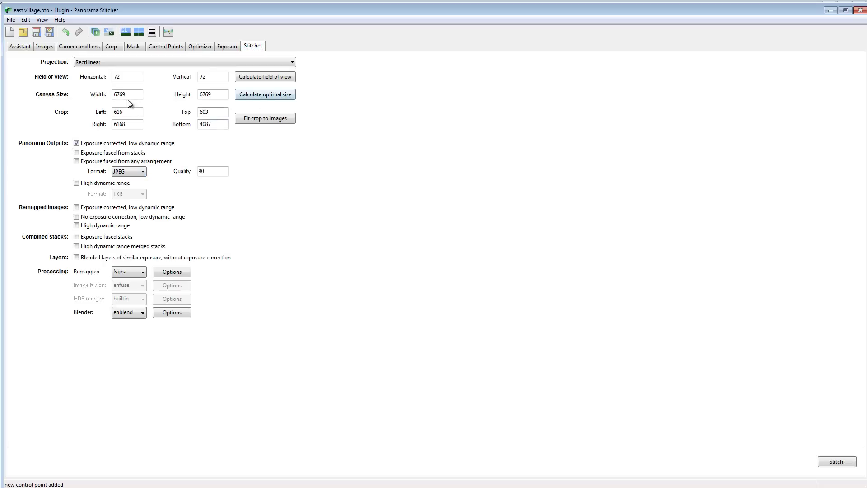
{"action": "left_click", "coordinate": [130, 172]}
{"action": "left_click", "coordinate": [133, 181]}
{"action": "left_click", "coordinate": [130, 172]}
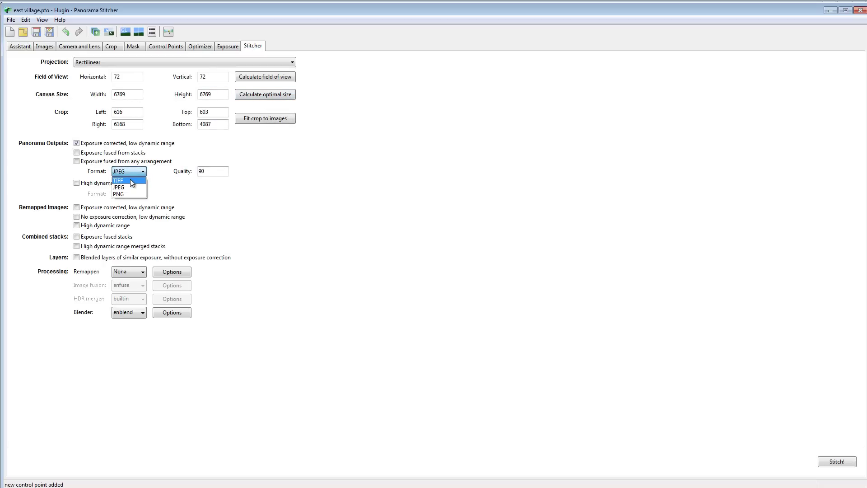
{"action": "left_click", "coordinate": [130, 180]}
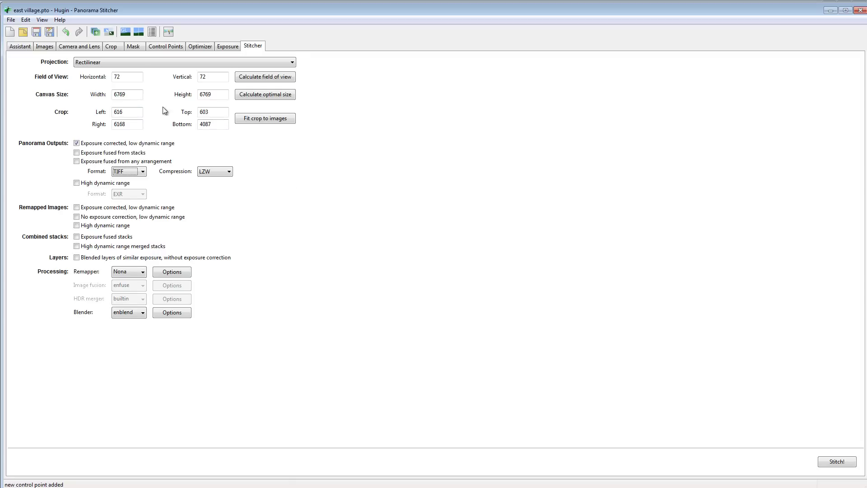
{"action": "left_click", "coordinate": [25, 47]}
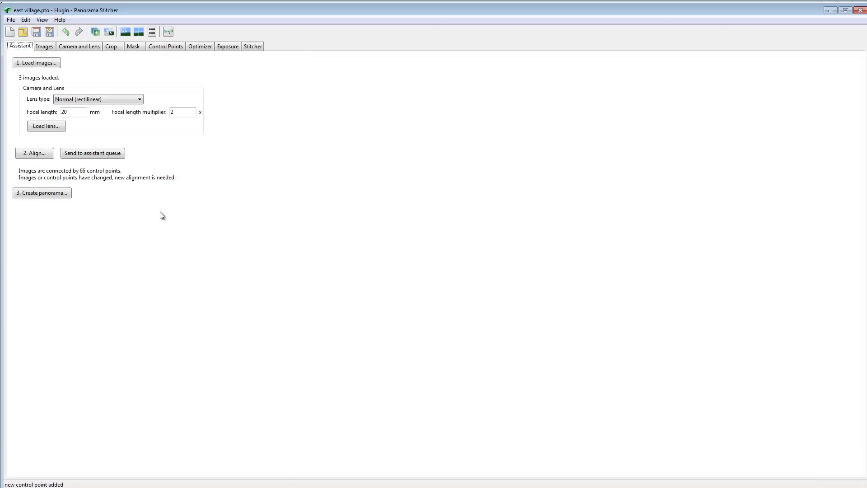
{"action": "left_click", "coordinate": [54, 47]}
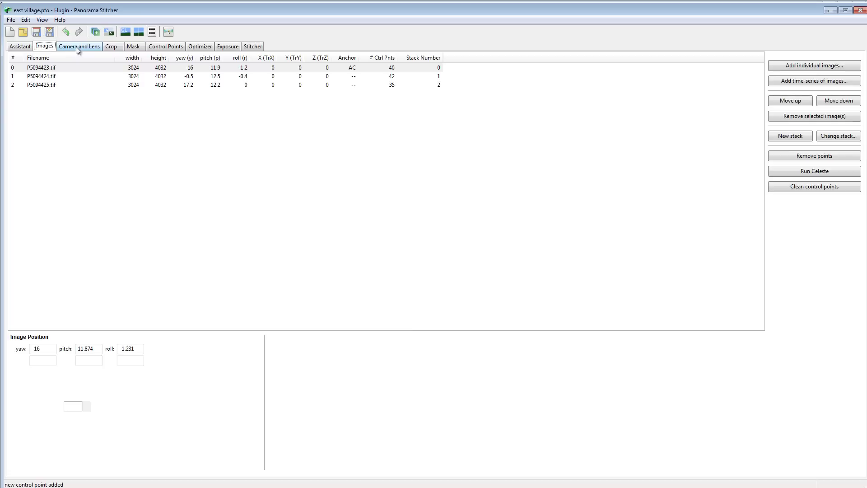
{"action": "left_click", "coordinate": [76, 47]}
{"action": "left_click", "coordinate": [117, 48]}
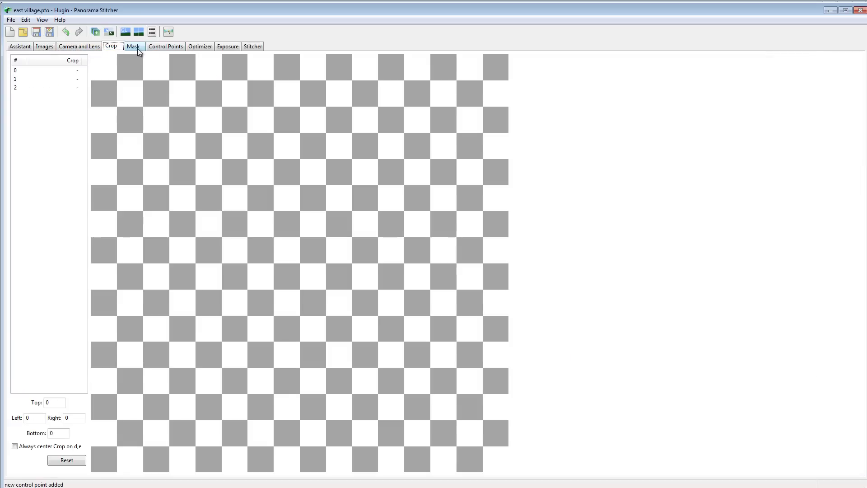
{"action": "left_click", "coordinate": [138, 48]}
{"action": "left_click", "coordinate": [25, 47]}
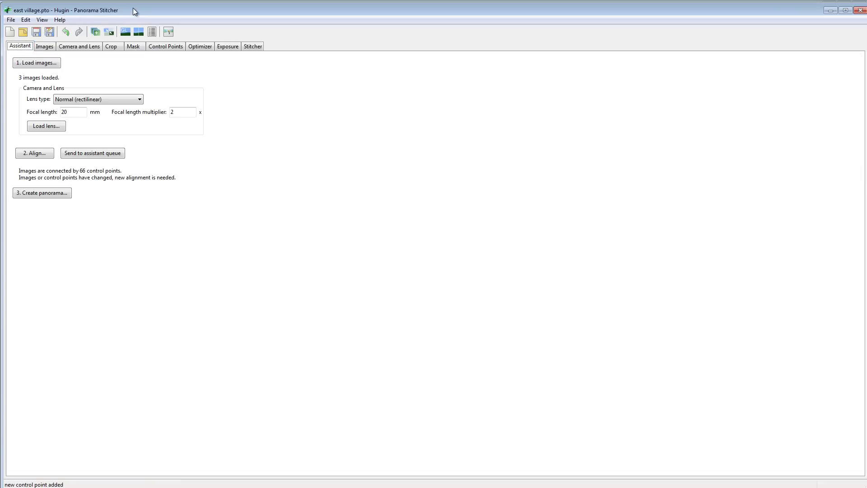
{"action": "left_click_drag", "start_coordinate": [133, 7], "coordinate": [133, 6]}
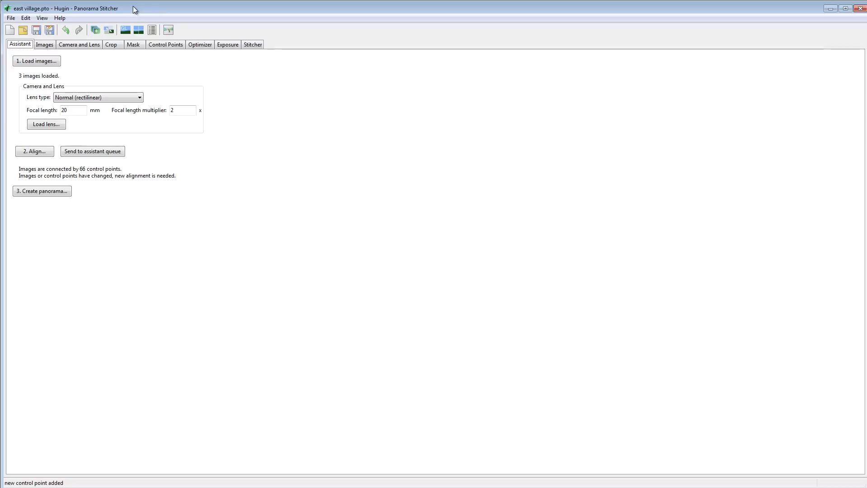